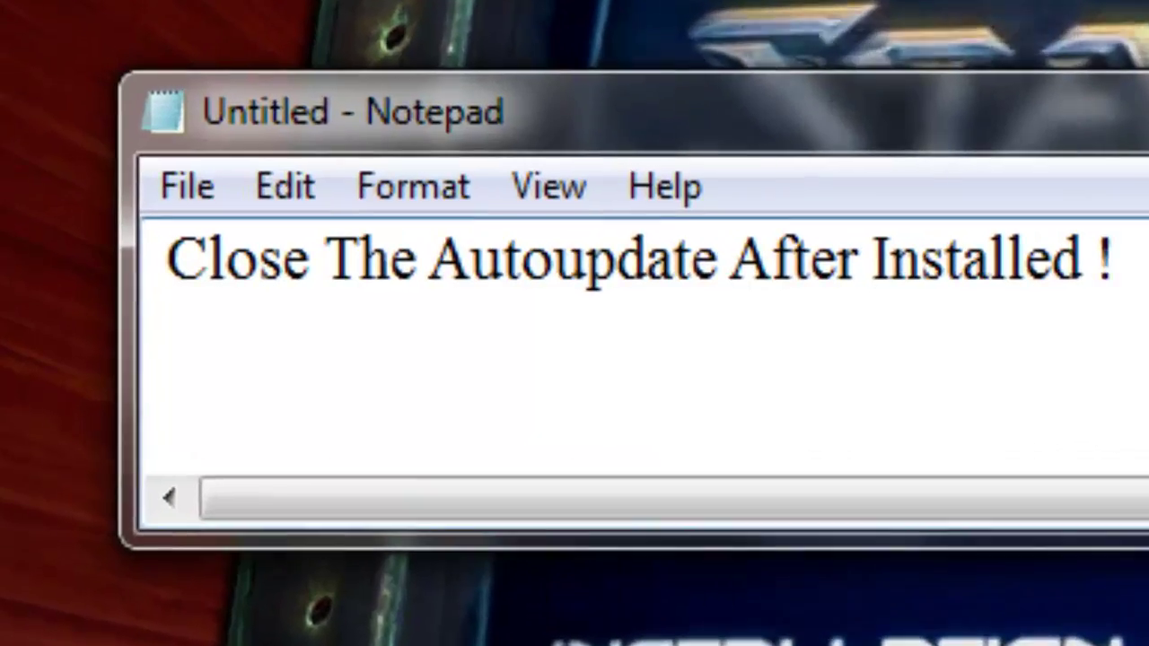
Step: Close the game's auto-update window behind the Notepad note
{"action": "left_click_drag", "start_coordinate": [1113, 261], "coordinate": [163, 258]}
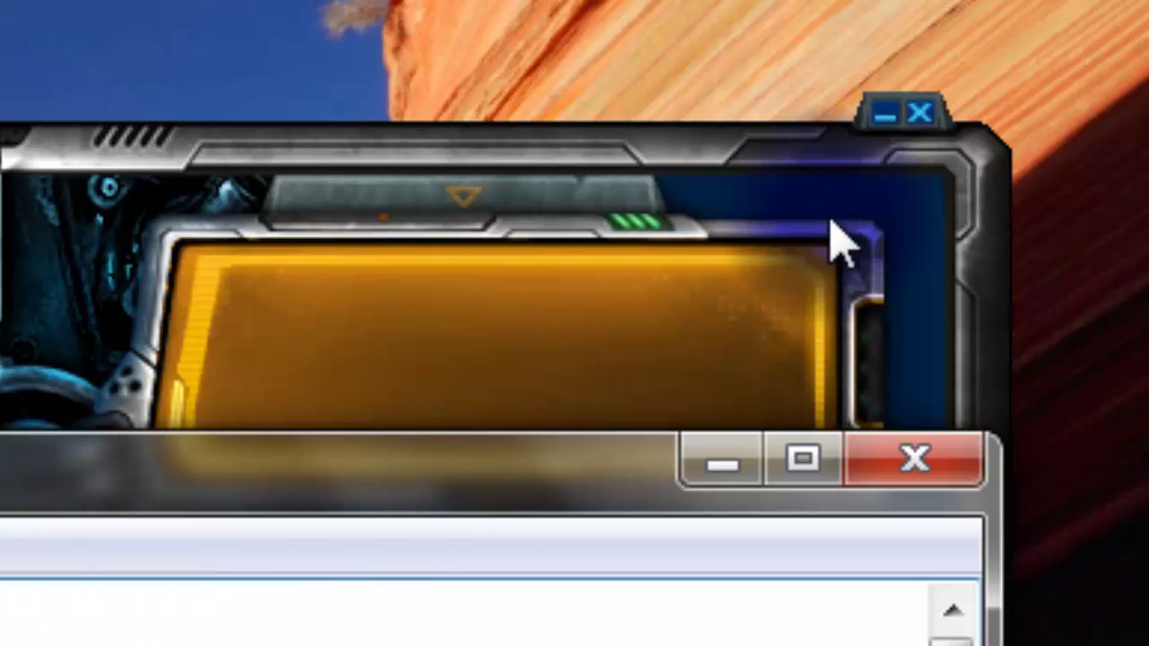
{"action": "left_click", "coordinate": [924, 114]}
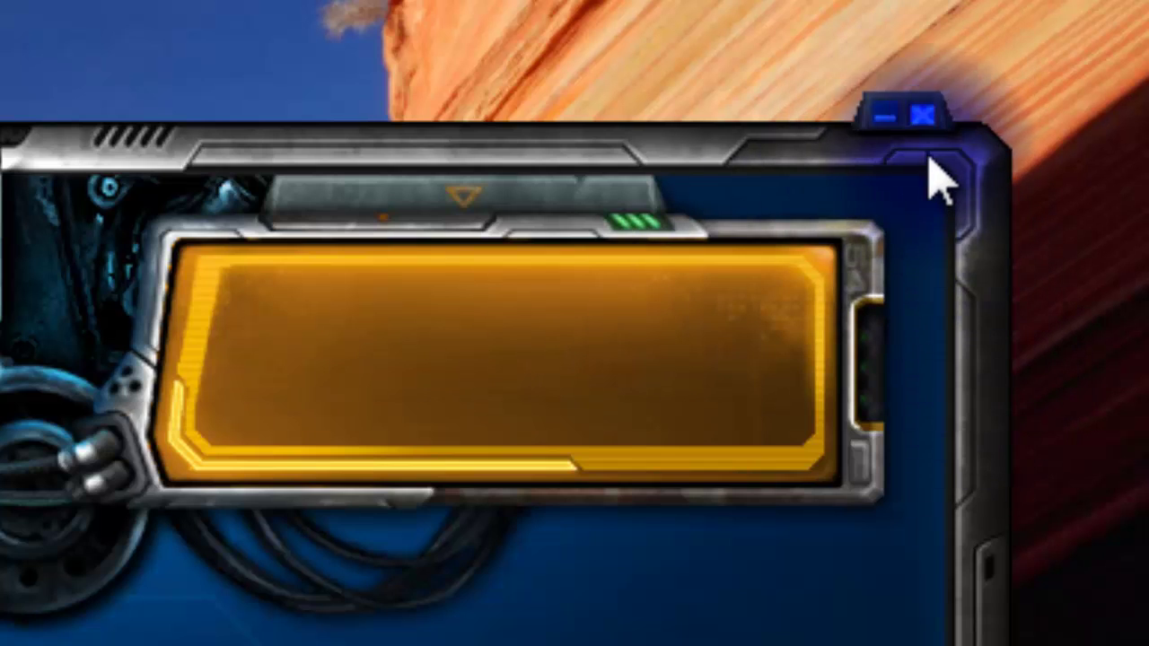
{"action": "left_click", "coordinate": [924, 114]}
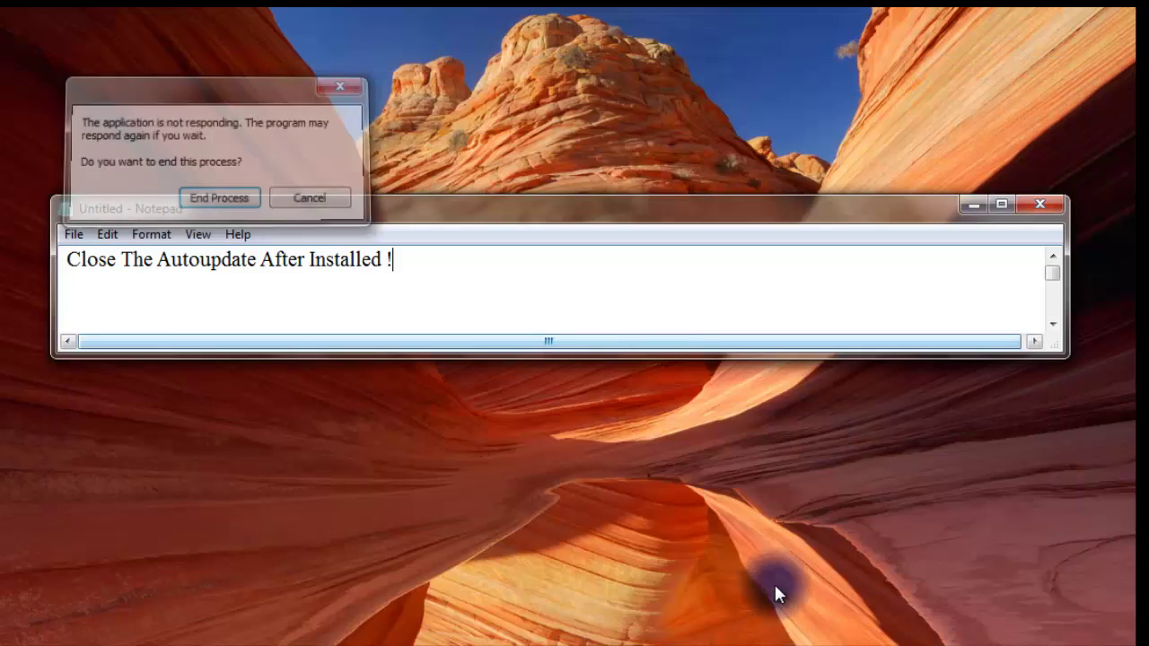
Step: Reposition the Notepad window containing the auto-update note and minimize it
{"action": "left_click", "coordinate": [539, 285]}
{"action": "left_click_drag", "start_coordinate": [370, 220], "coordinate": [447, 218]}
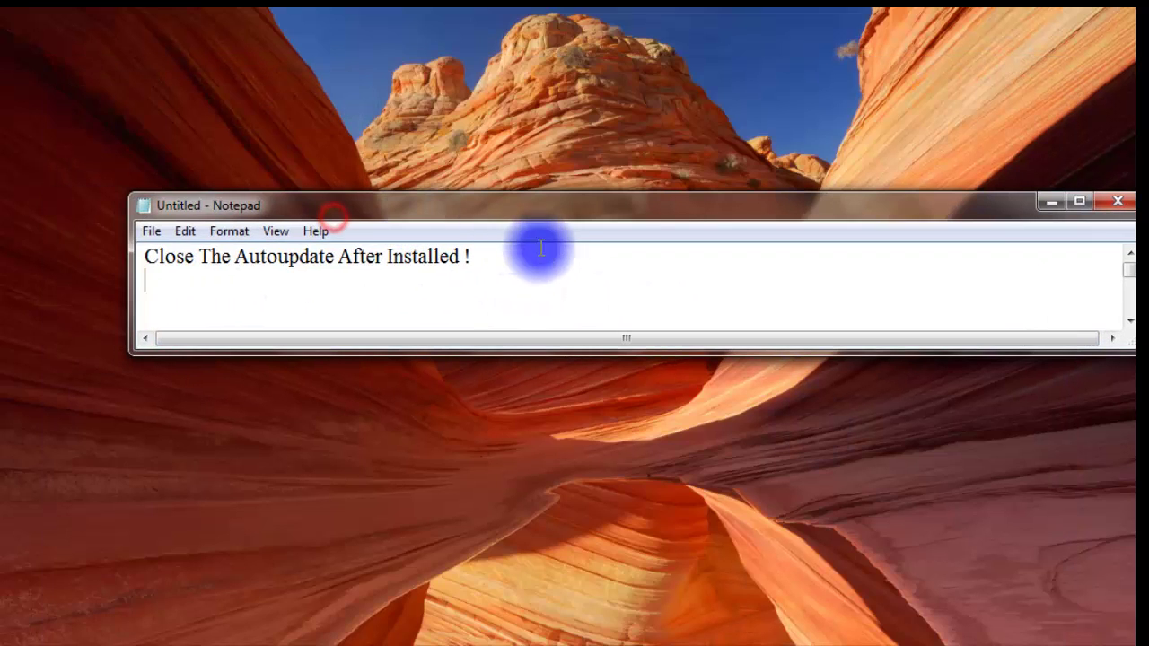
{"action": "left_click_drag", "start_coordinate": [552, 254], "coordinate": [126, 257]}
{"action": "left_click_drag", "start_coordinate": [1033, 193], "coordinate": [1034, 202]}
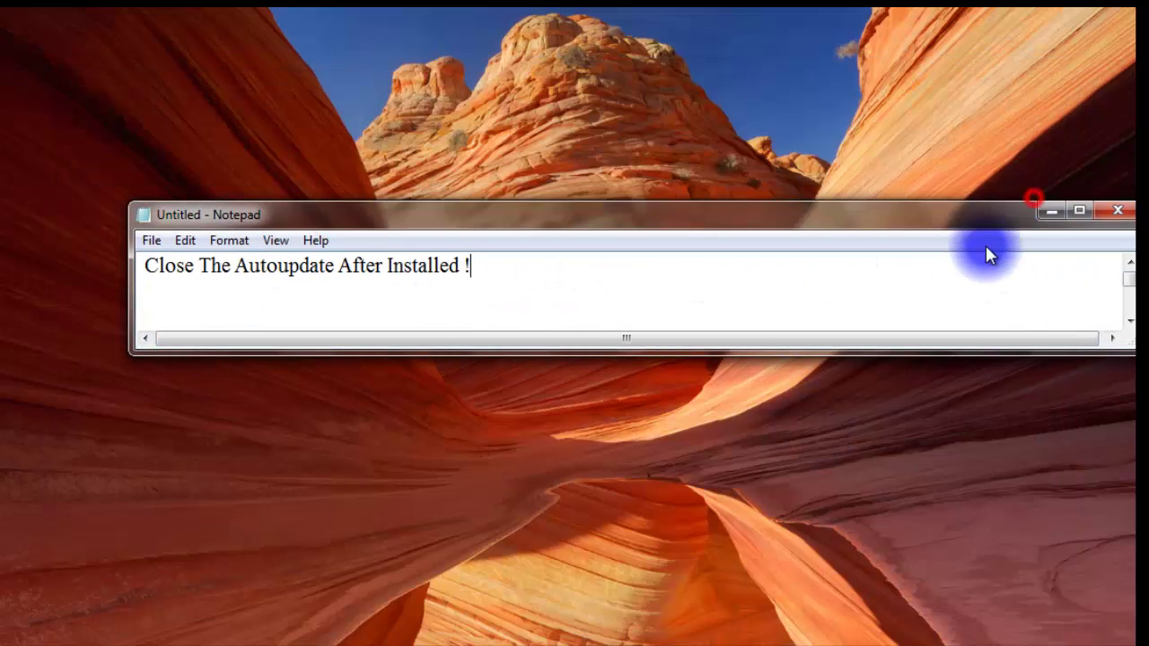
{"action": "left_click", "coordinate": [1048, 213]}
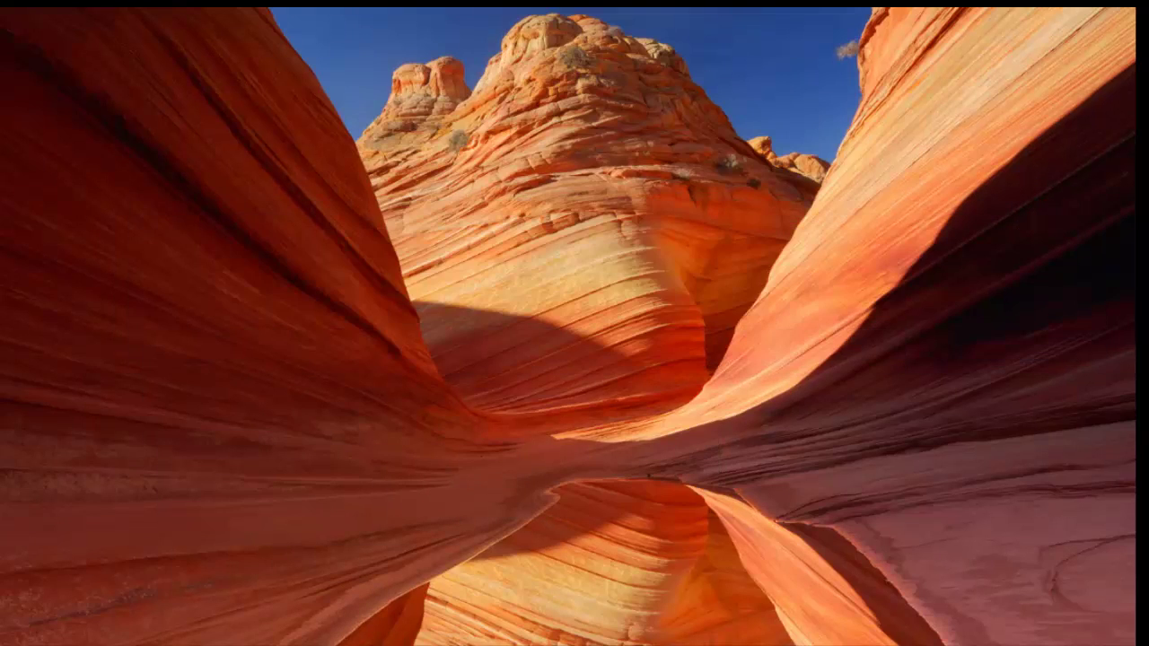
Step: Write in Notepad: Copy over the update files (ONLY "updates" dir and "update.bat" file) to the install dir and run update.bat
{"action": "mouse_move", "coordinate": [135, 641]}
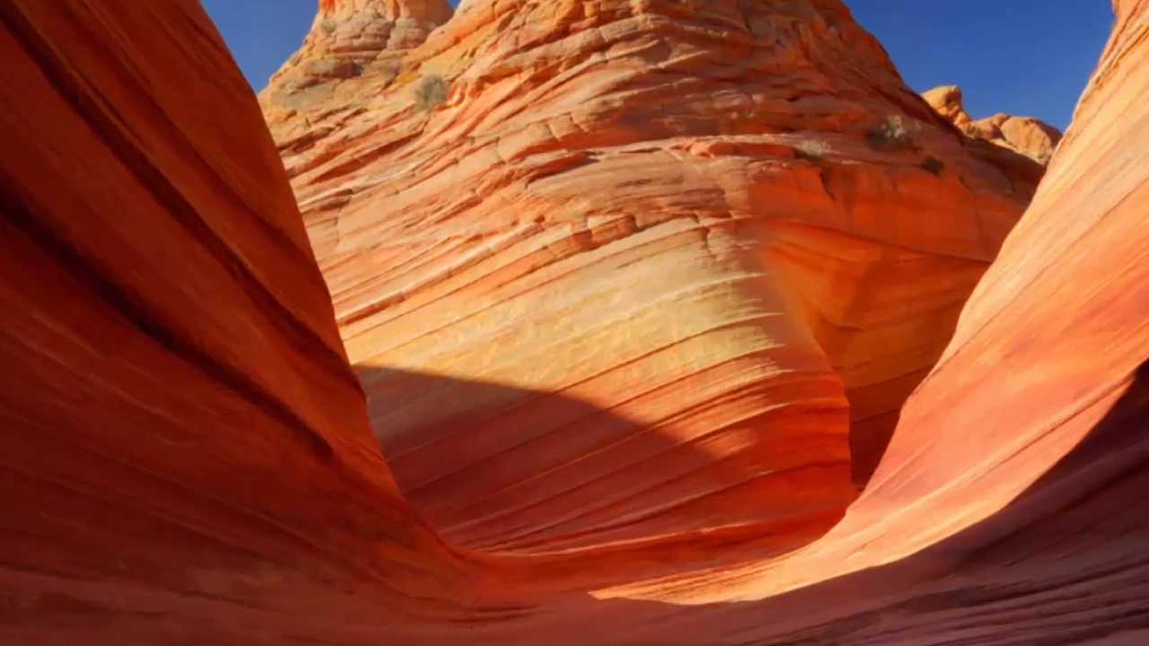
{"action": "left_click", "coordinate": [36, 619]}
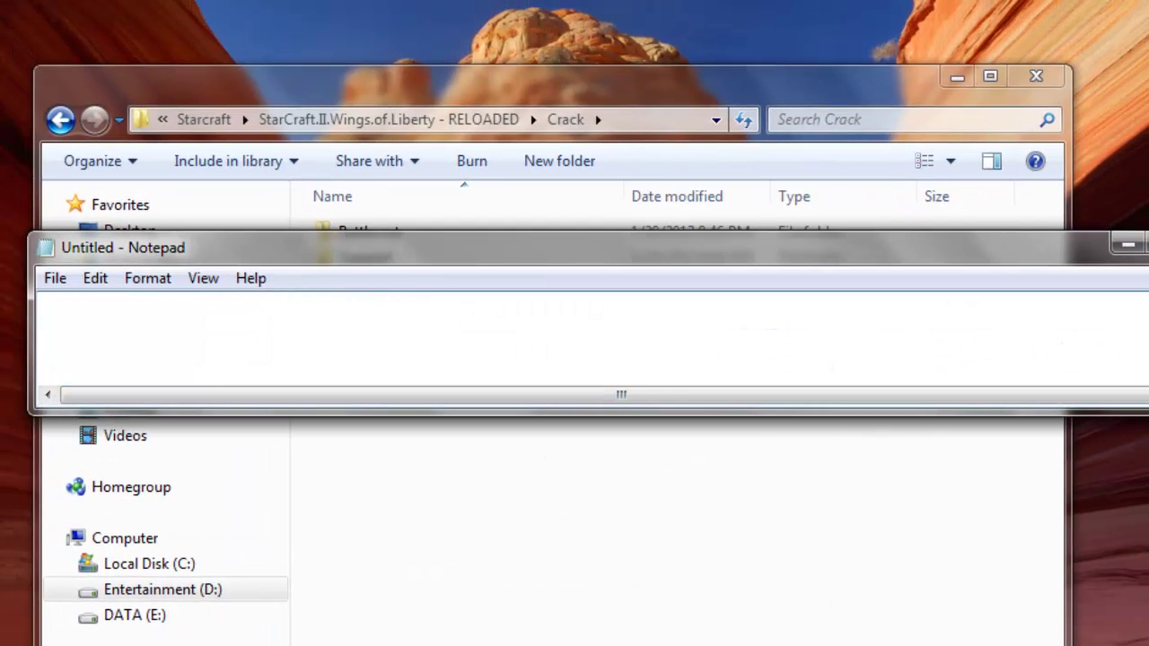
{"action": "type", "text": "Copy over the update files (ONLY \"updates\" dir and \"update.bat\" file) to the install dir and run update.bat."}
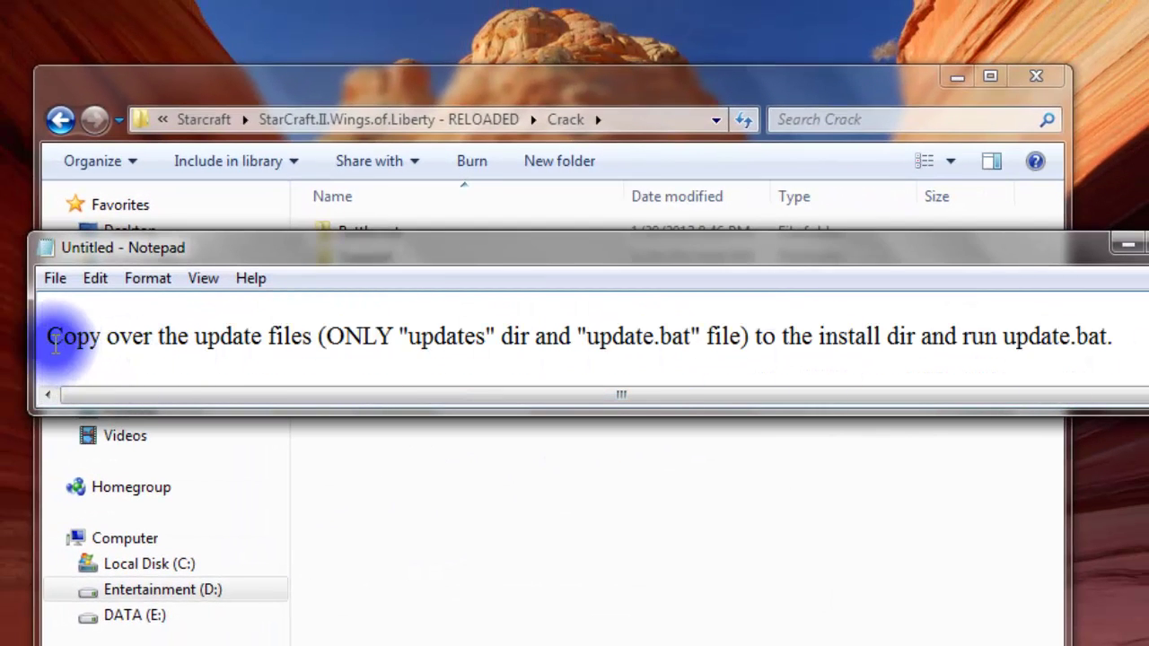
Step: Go through the note's instruction, highlighting the install dir, the "updates" dir and the "update.bat" file
{"action": "left_click_drag", "start_coordinate": [55, 340], "coordinate": [1141, 330]}
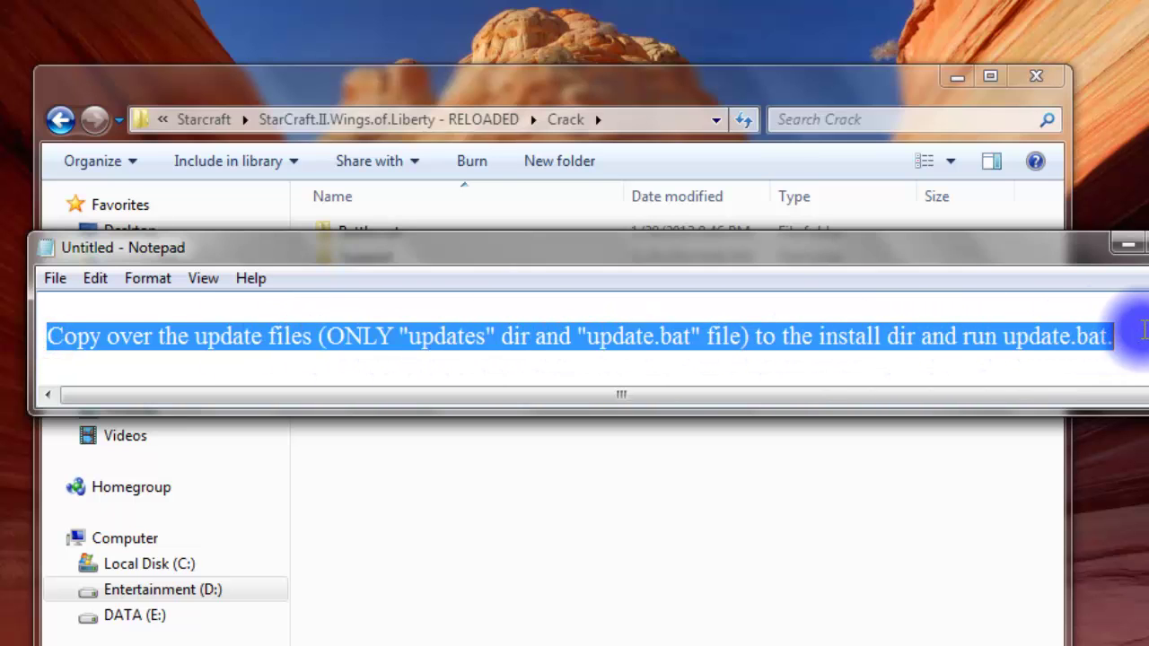
{"action": "left_click", "coordinate": [1142, 334]}
{"action": "left_click_drag", "start_coordinate": [838, 335], "coordinate": [944, 339]}
{"action": "left_click", "coordinate": [999, 355]}
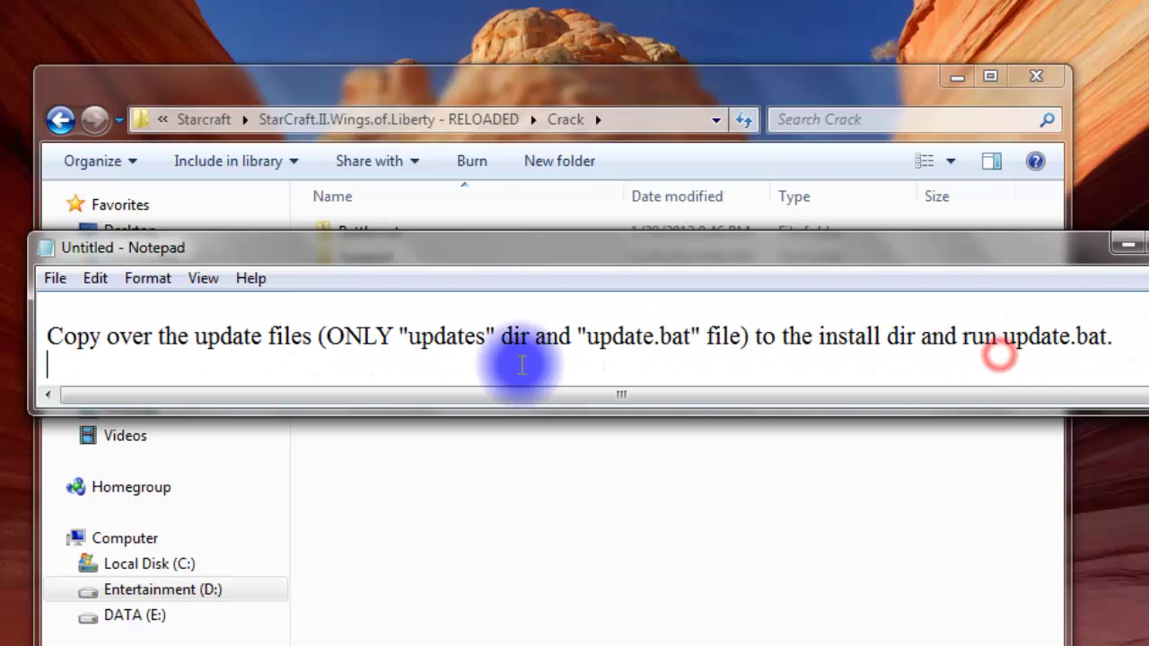
{"action": "left_click_drag", "start_coordinate": [410, 341], "coordinate": [479, 333]}
{"action": "left_click", "coordinate": [541, 362]}
{"action": "left_click", "coordinate": [600, 341]}
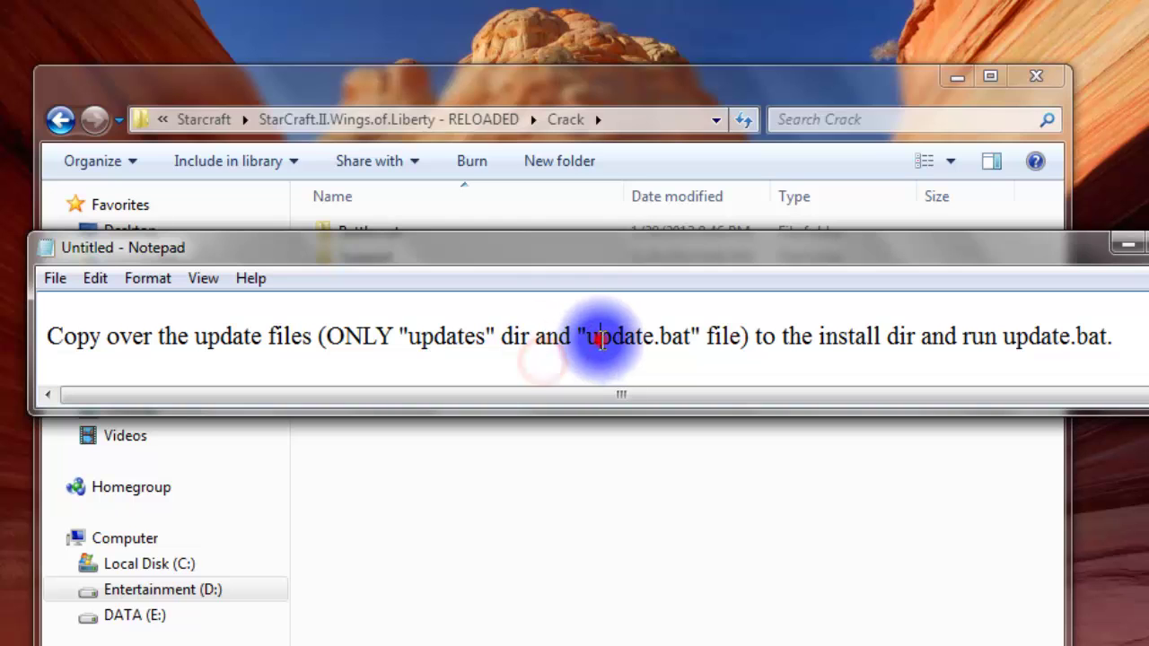
{"action": "left_click_drag", "start_coordinate": [599, 339], "coordinate": [739, 351]}
Step: Copy the Updates folder and the Update batch file from the Crack folder
{"action": "left_click", "coordinate": [753, 502]}
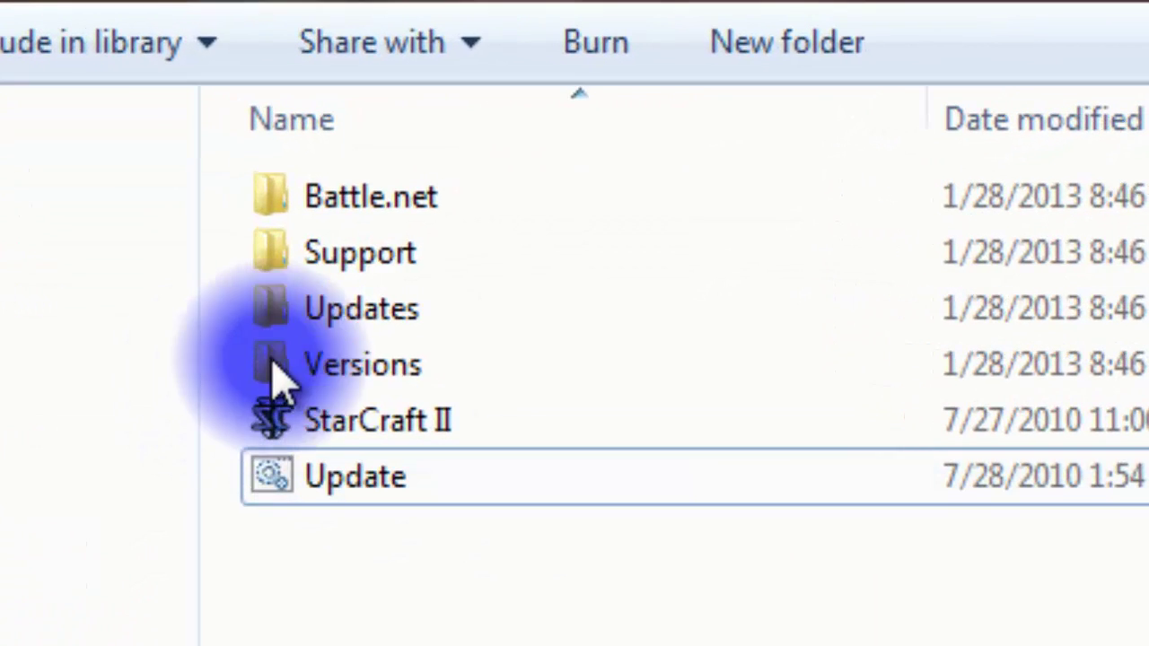
{"action": "left_click", "coordinate": [330, 308]}
{"action": "left_click", "coordinate": [398, 476], "text": "ctrl"}
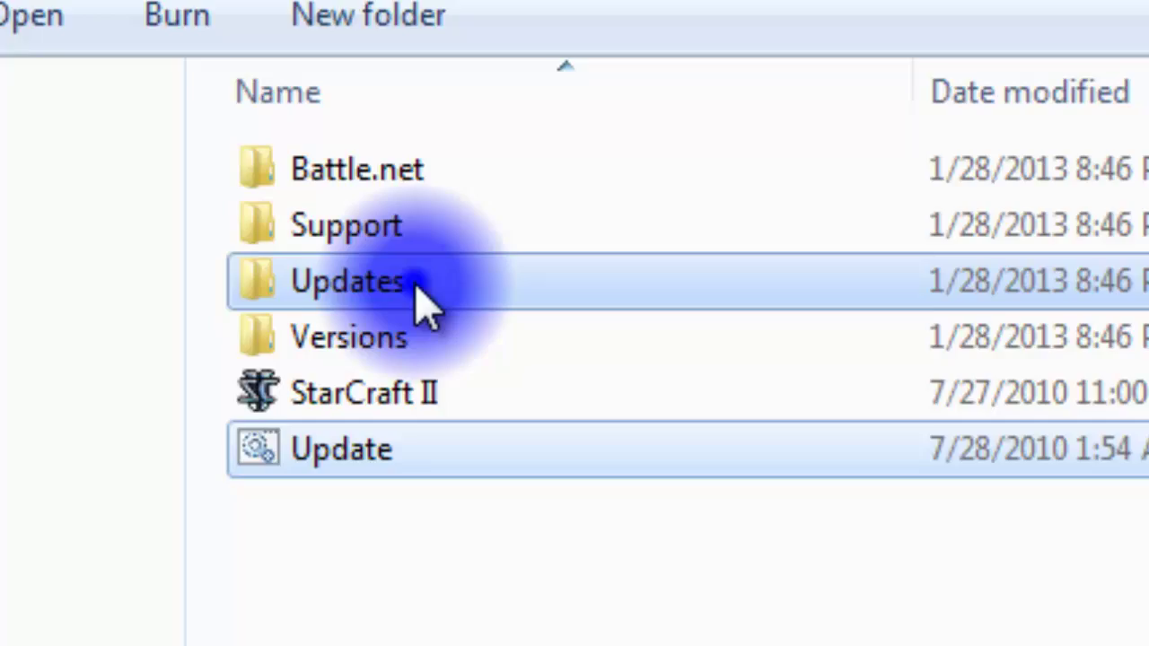
{"action": "right_click", "coordinate": [429, 310]}
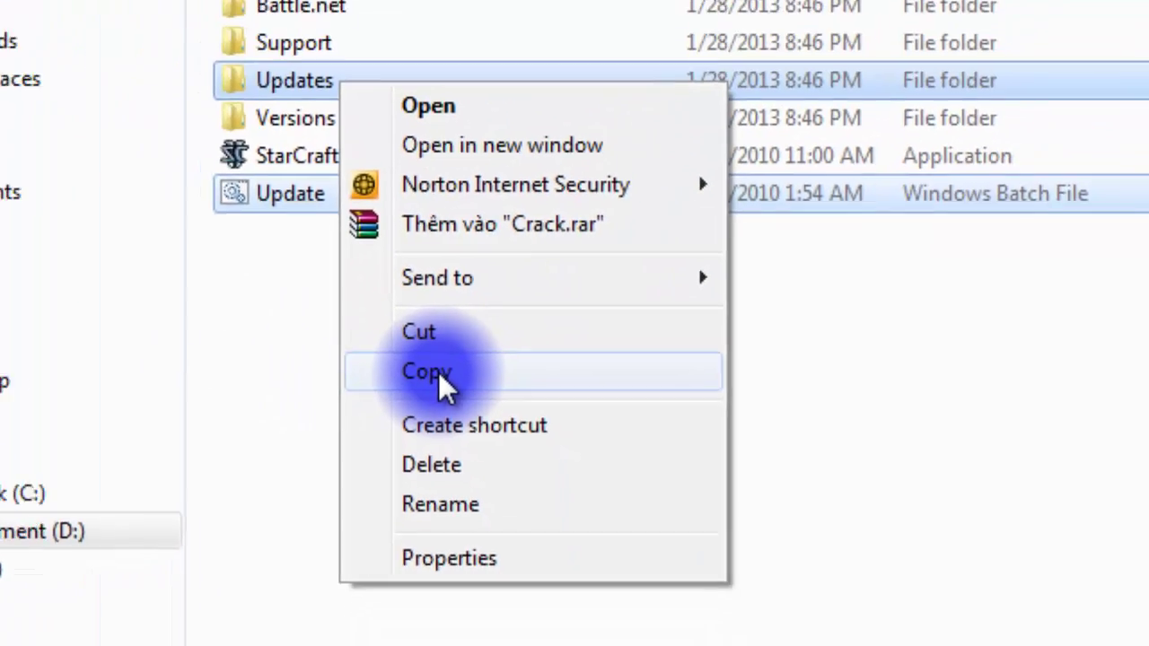
{"action": "left_click", "coordinate": [438, 372]}
{"action": "left_click", "coordinate": [440, 376]}
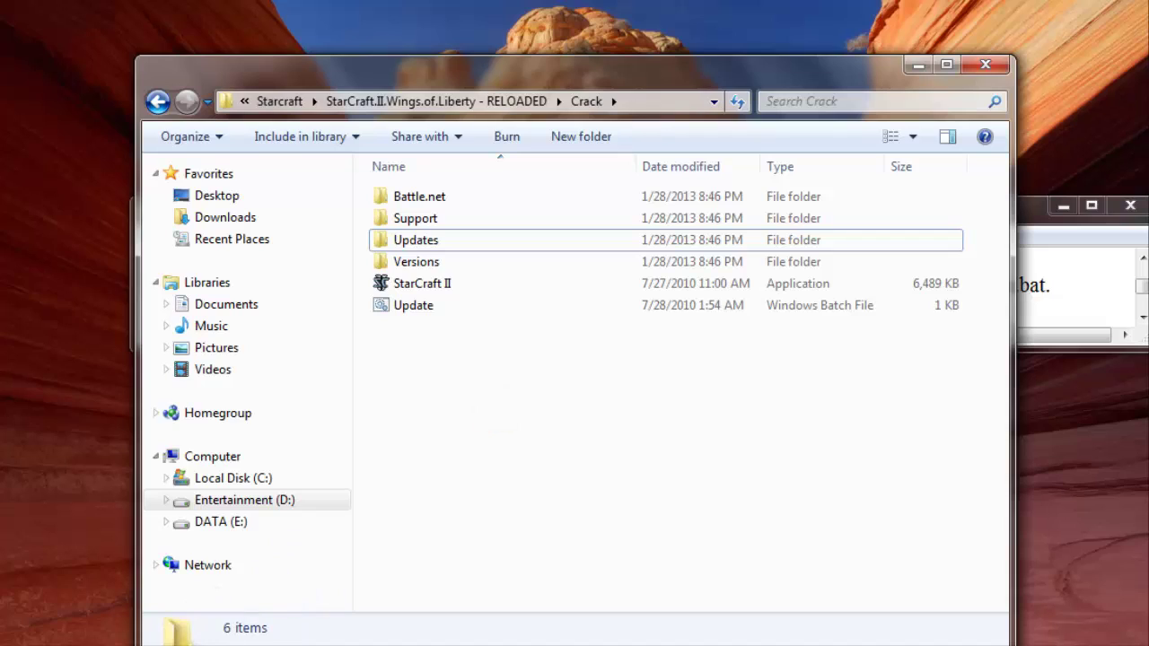
Step: Open the StarCraft II install folder inside Program Files (x86) on the C: drive
{"action": "mouse_move", "coordinate": [54, 644]}
{"action": "left_click", "coordinate": [176, 633]}
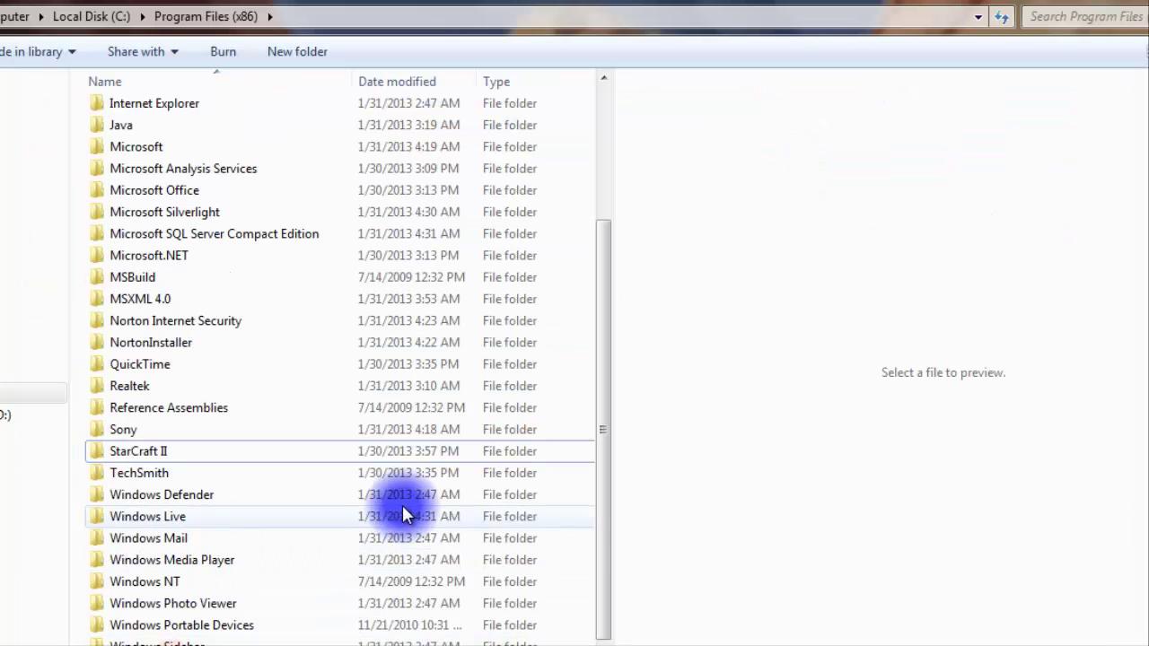
{"action": "double_click", "coordinate": [350, 452]}
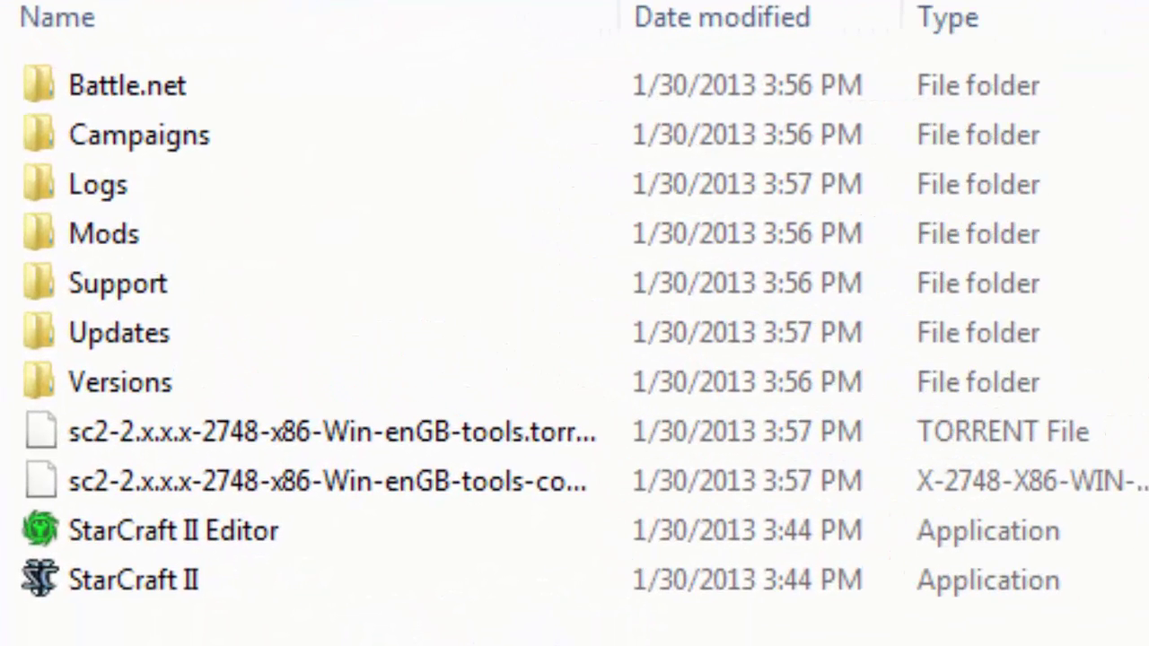
{"action": "left_click_drag", "start_coordinate": [354, 643], "coordinate": [508, 4]}
{"action": "left_click_drag", "start_coordinate": [687, 642], "coordinate": [489, 82]}
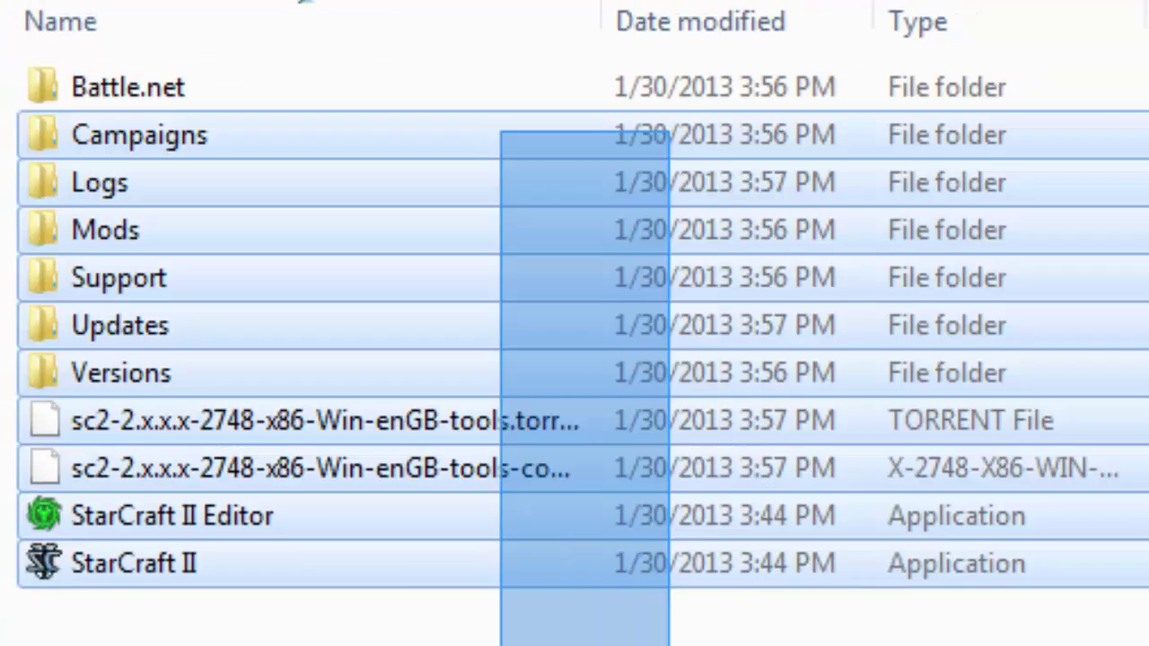
{"action": "left_click", "coordinate": [559, 641]}
{"action": "left_click_drag", "start_coordinate": [369, 531], "coordinate": [910, 52]}
Step: Paste the copied Updates folder and Update file into the StarCraft II folder, merging folders for all current items
{"action": "left_click", "coordinate": [440, 643]}
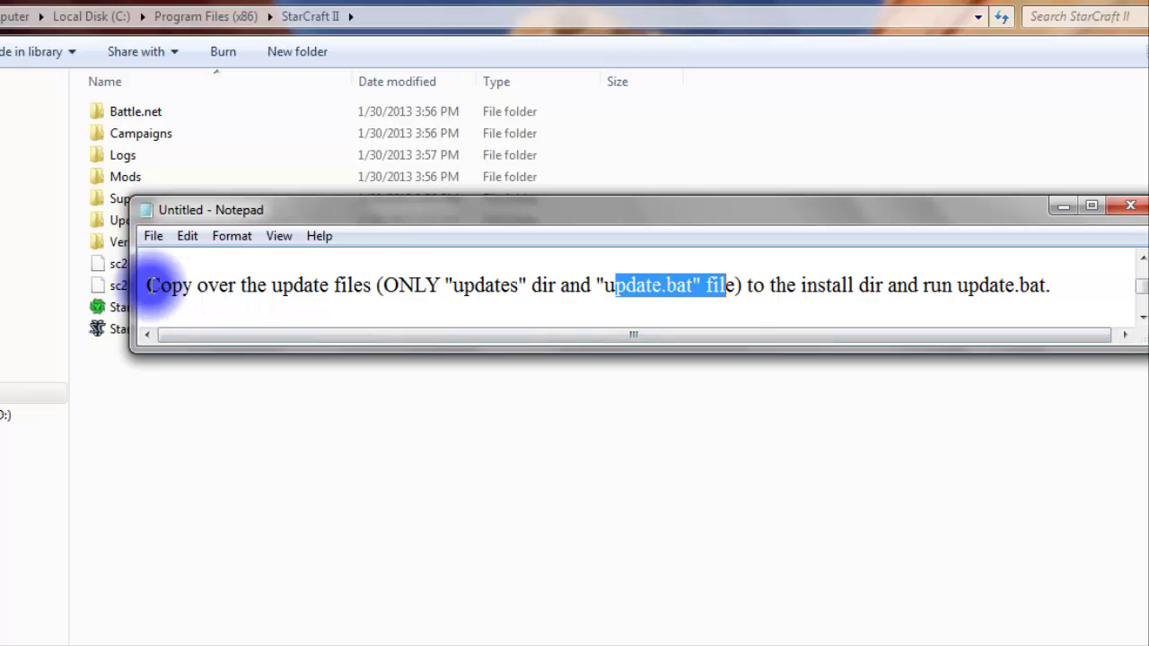
{"action": "left_click_drag", "start_coordinate": [146, 285], "coordinate": [255, 279]}
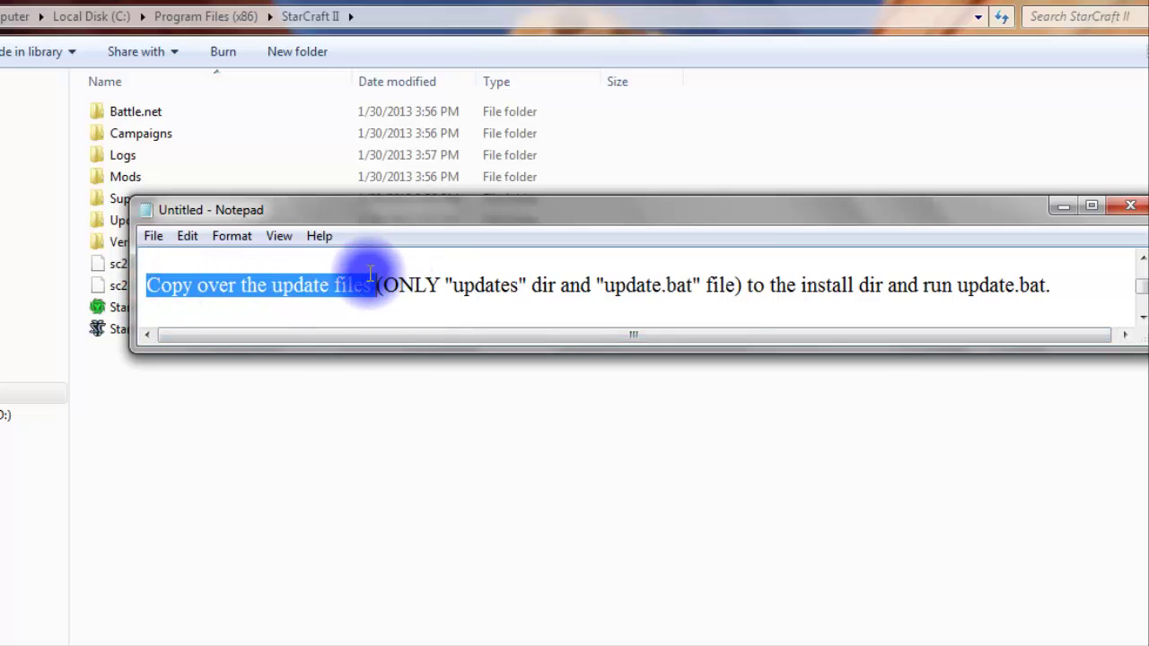
{"action": "left_click_drag", "start_coordinate": [370, 274], "coordinate": [371, 267]}
{"action": "left_click", "coordinate": [431, 493]}
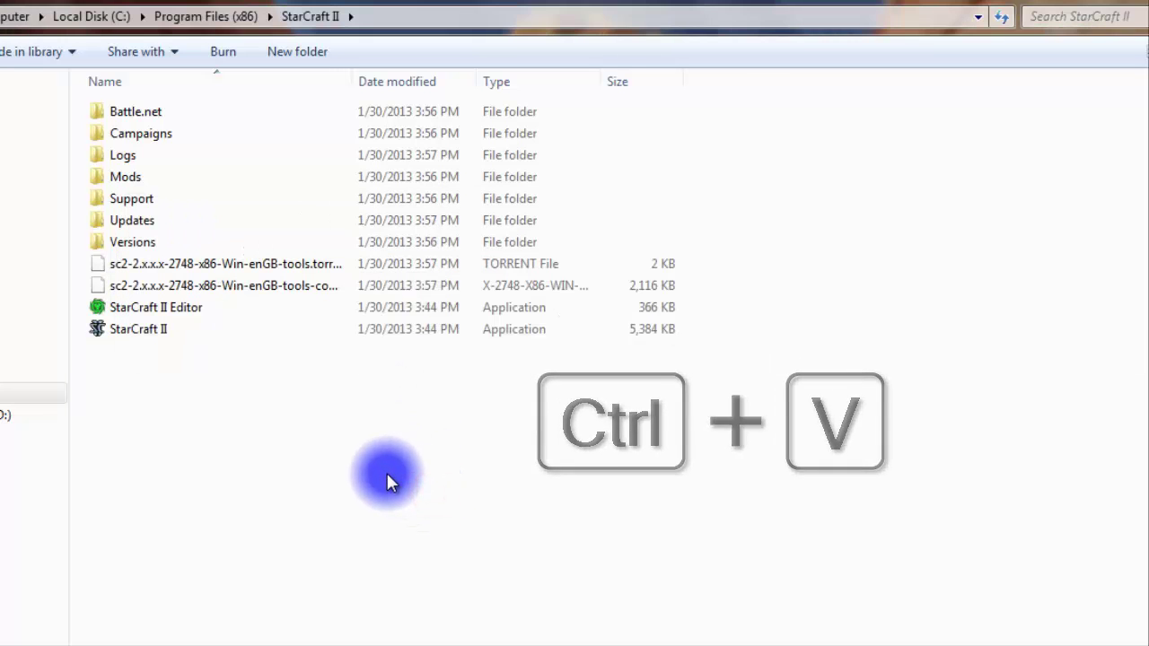
{"action": "key", "text": "ctrl+v"}
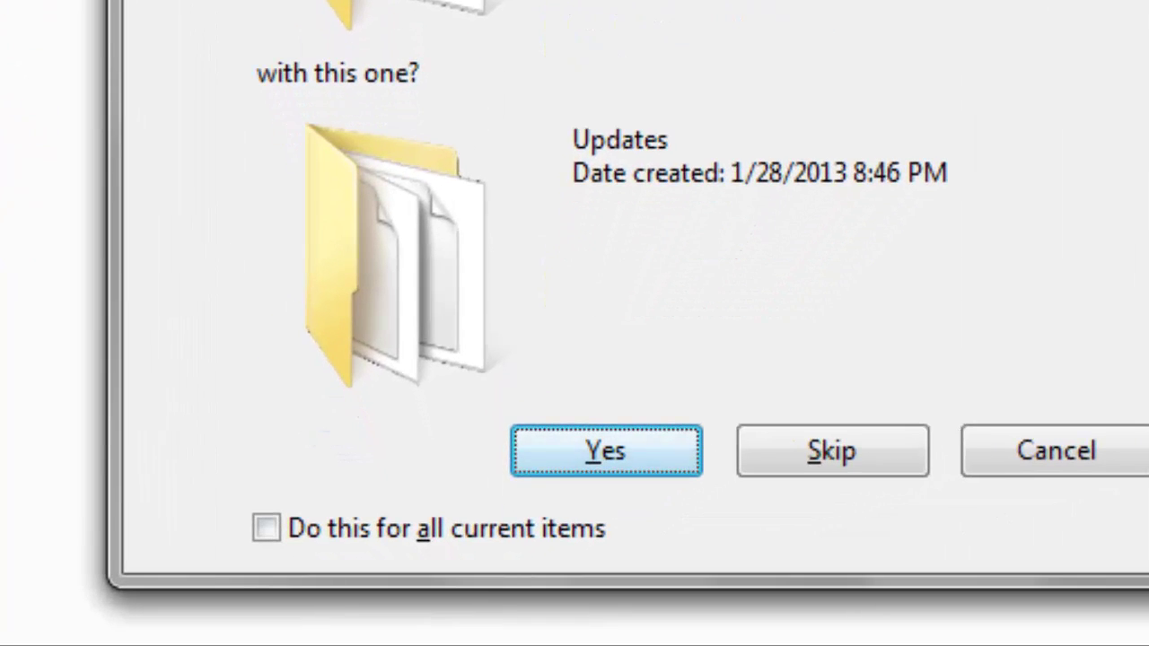
{"action": "left_click", "coordinate": [448, 539]}
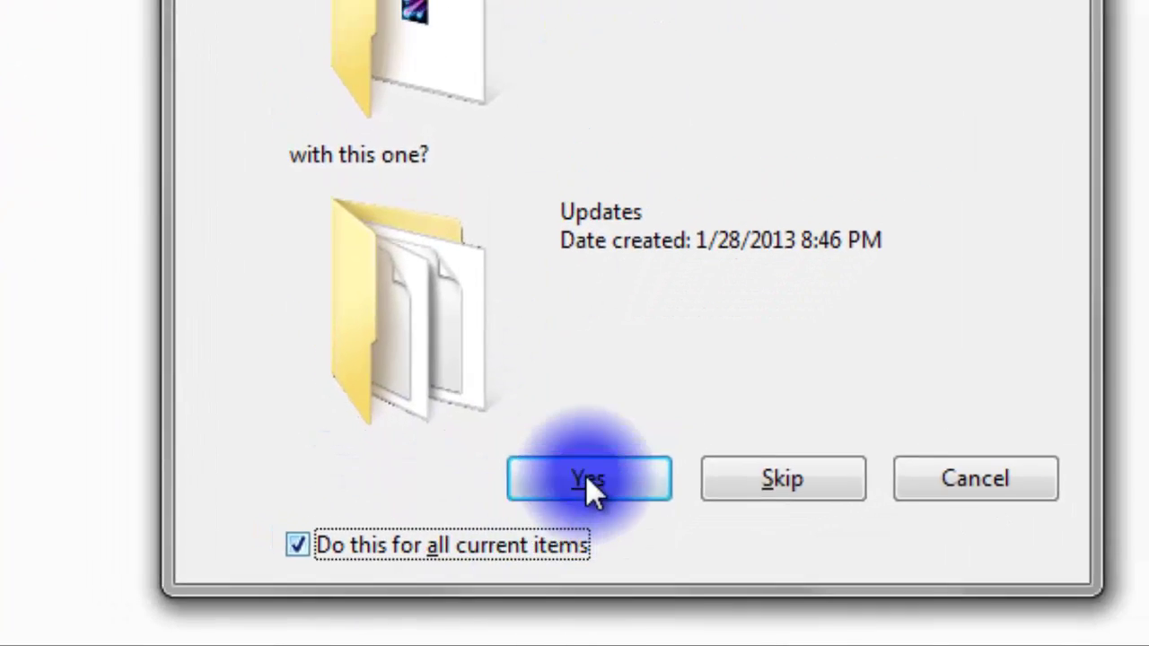
{"action": "left_click", "coordinate": [601, 452]}
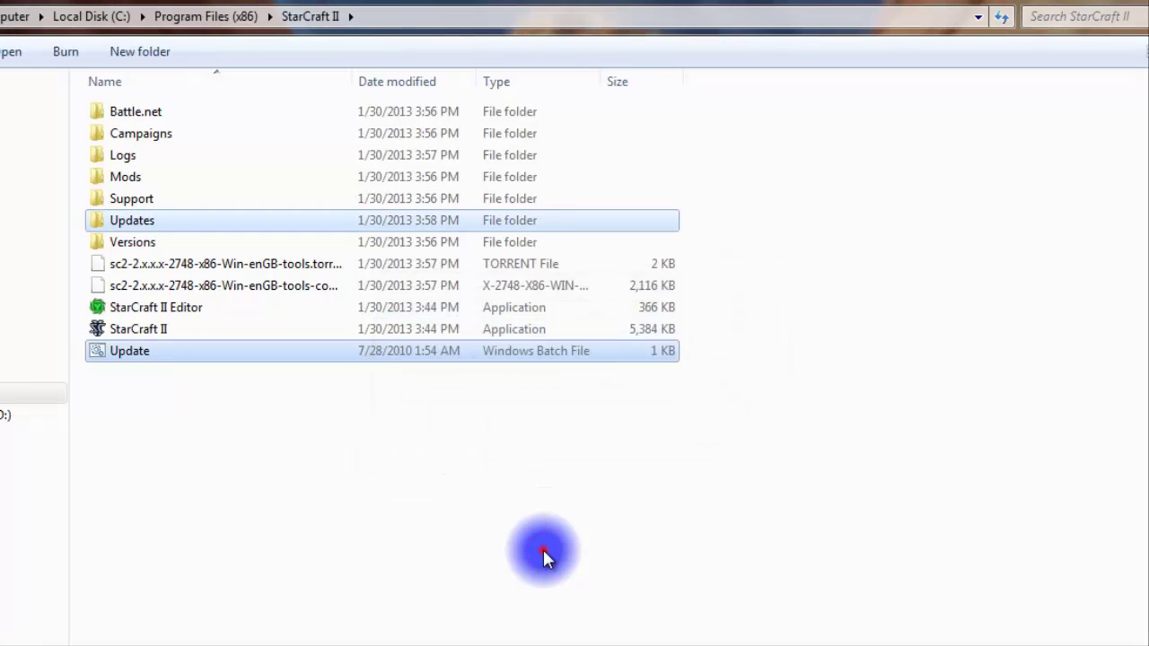
{"action": "left_click", "coordinate": [543, 549]}
Step: Run the Update batch file in the StarCraft II folder and dismiss the Blizzard Updater dialog
{"action": "left_click", "coordinate": [359, 642]}
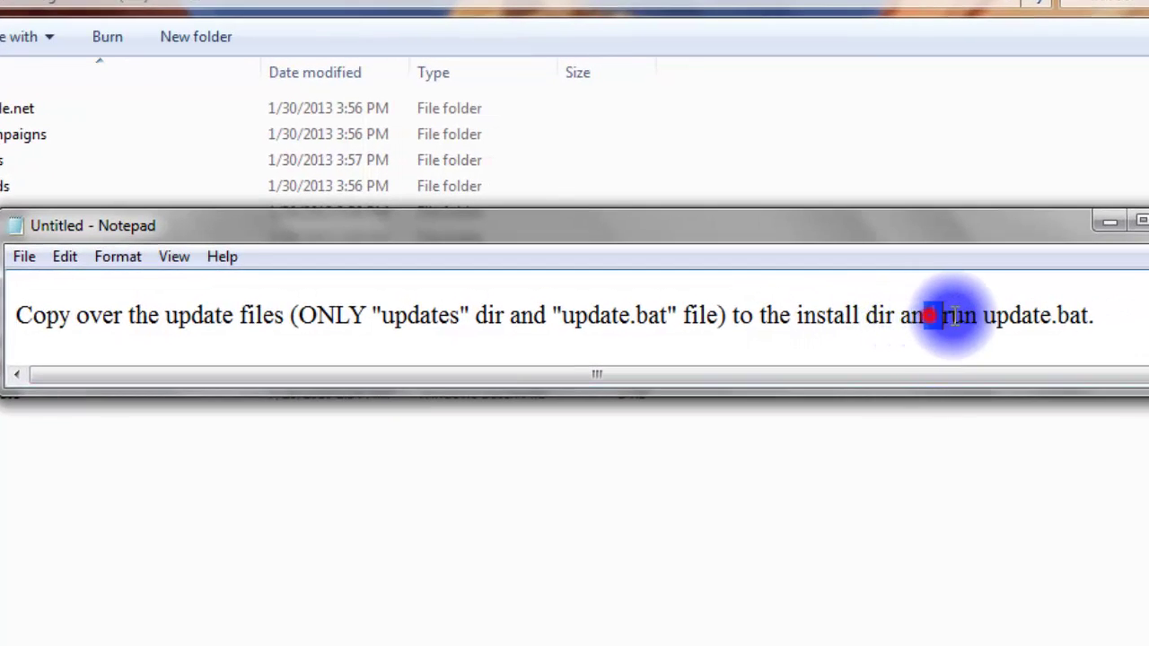
{"action": "left_click_drag", "start_coordinate": [951, 314], "coordinate": [1102, 315]}
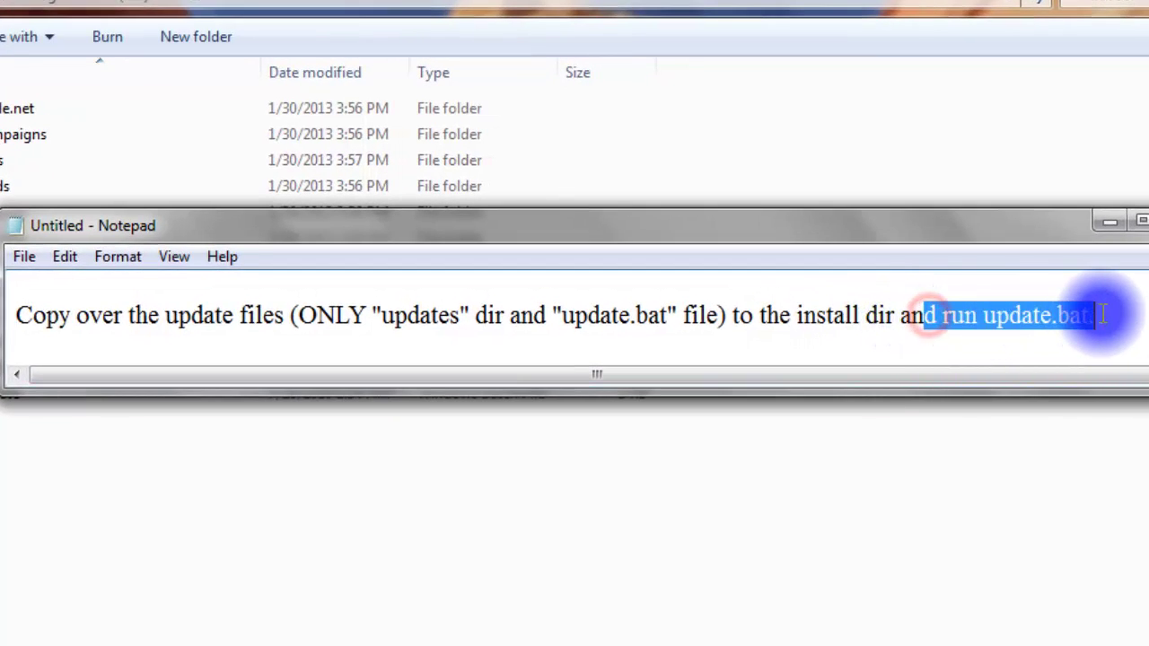
{"action": "left_click", "coordinate": [1119, 313]}
{"action": "left_click", "coordinate": [405, 619]}
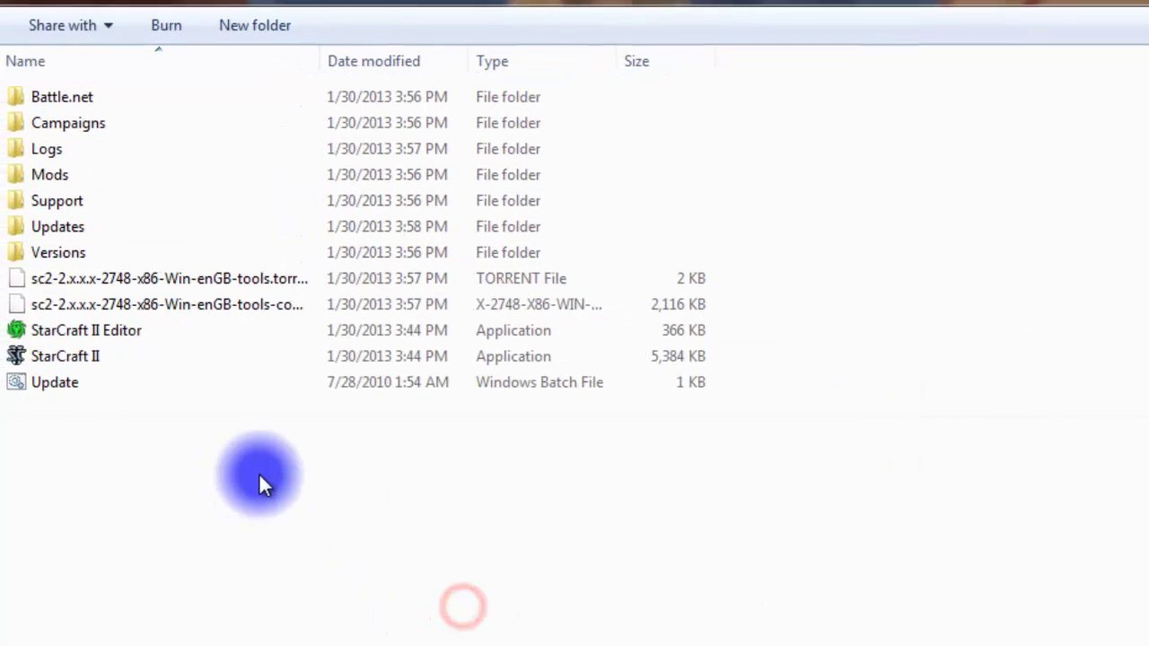
{"action": "left_click", "coordinate": [94, 372]}
{"action": "right_click", "coordinate": [94, 370]}
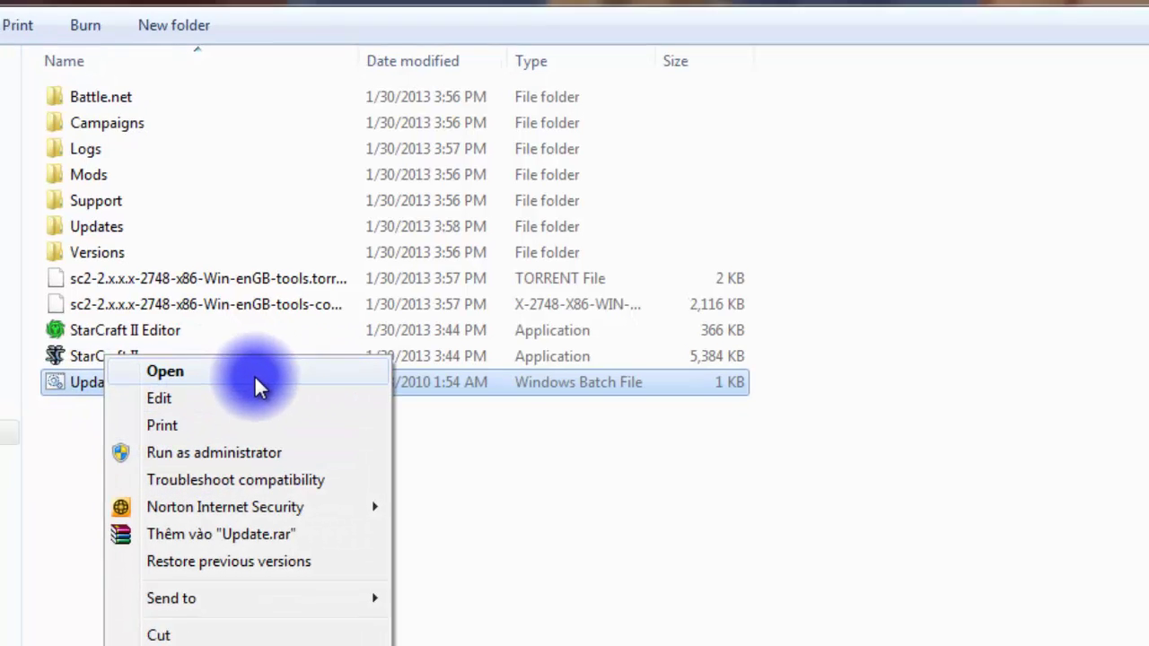
{"action": "left_click", "coordinate": [251, 380]}
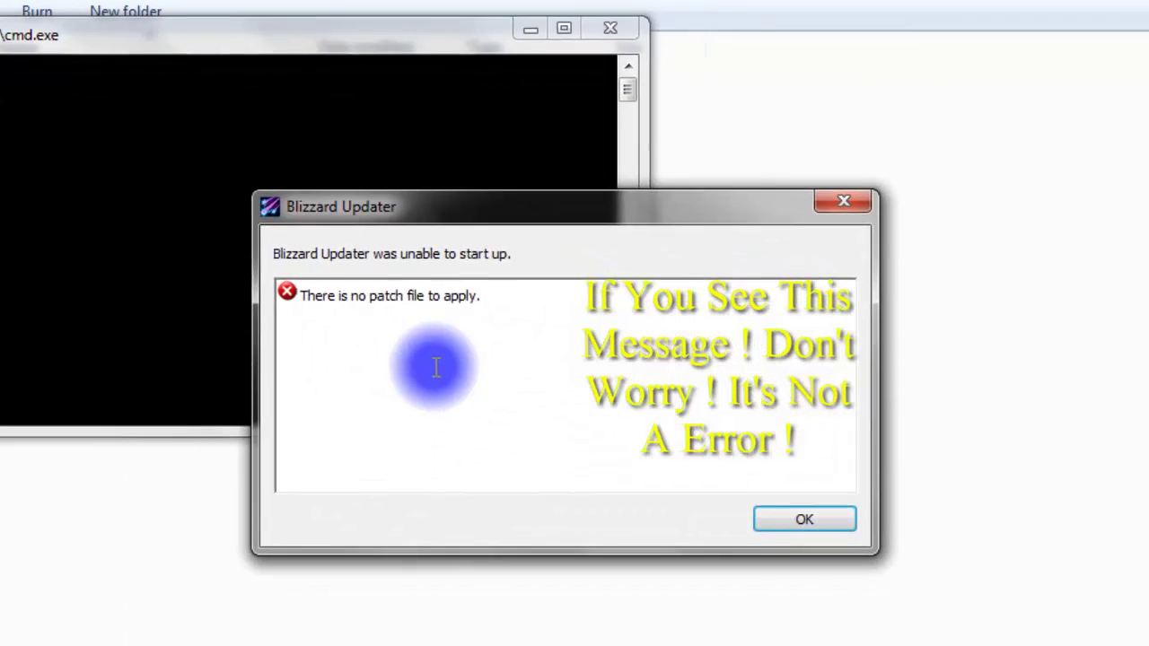
{"action": "left_click_drag", "start_coordinate": [520, 299], "coordinate": [270, 283]}
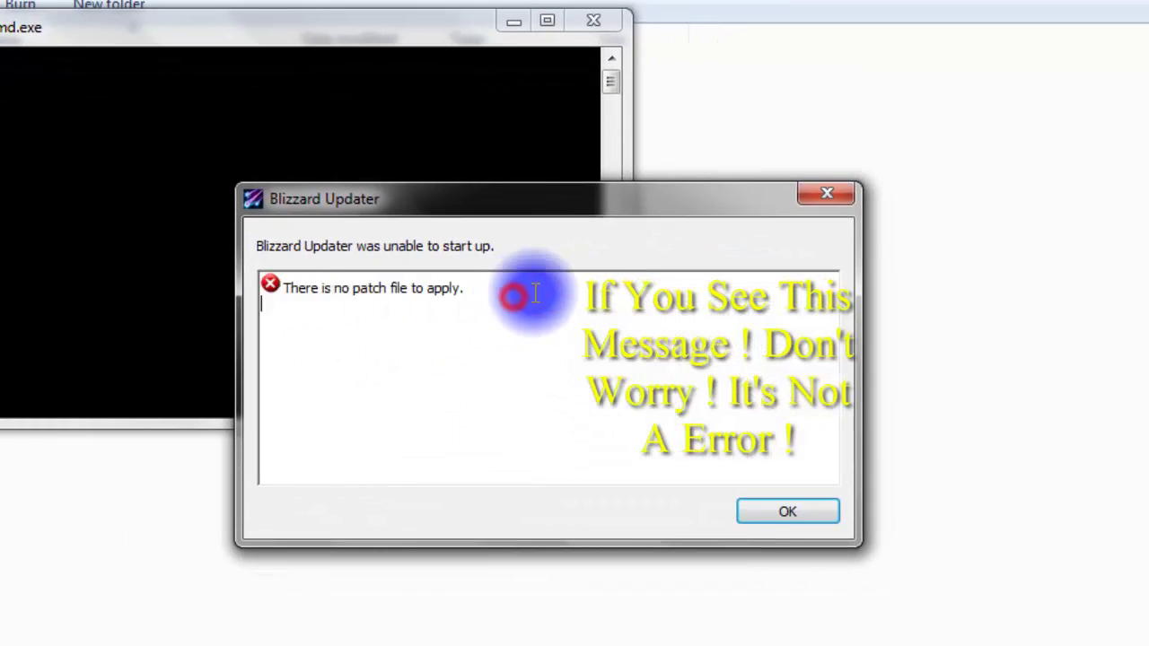
{"action": "left_click", "coordinate": [787, 510]}
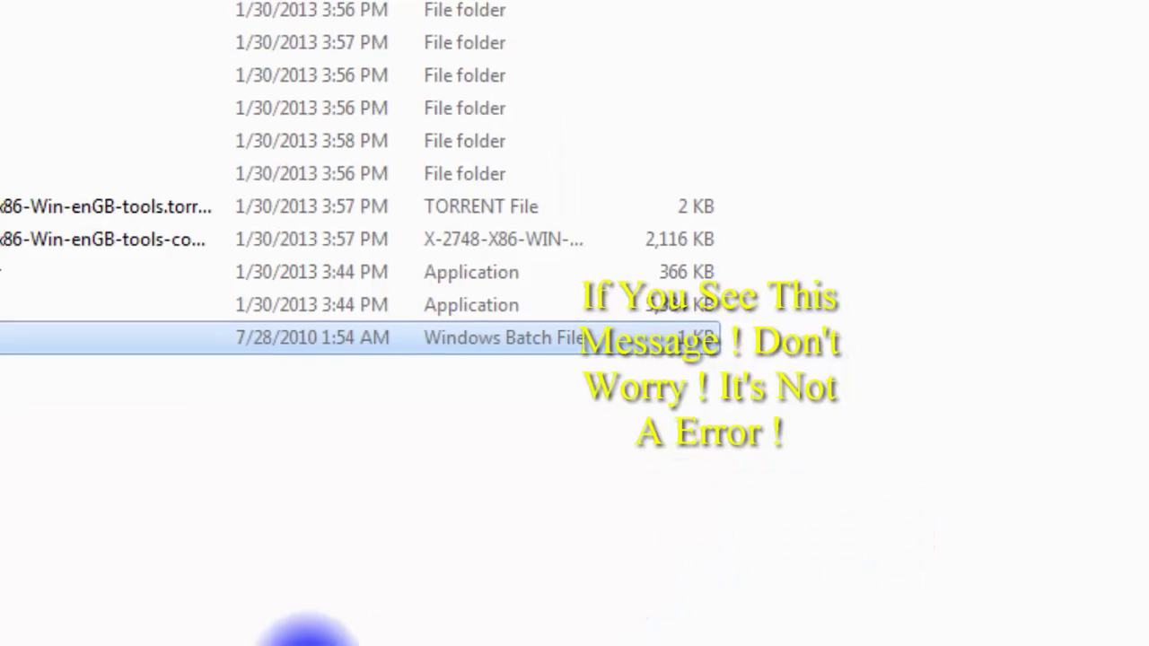
Step: Reread the Notepad instruction about copying the update files and return to the Crack folder
{"action": "left_click", "coordinate": [307, 641]}
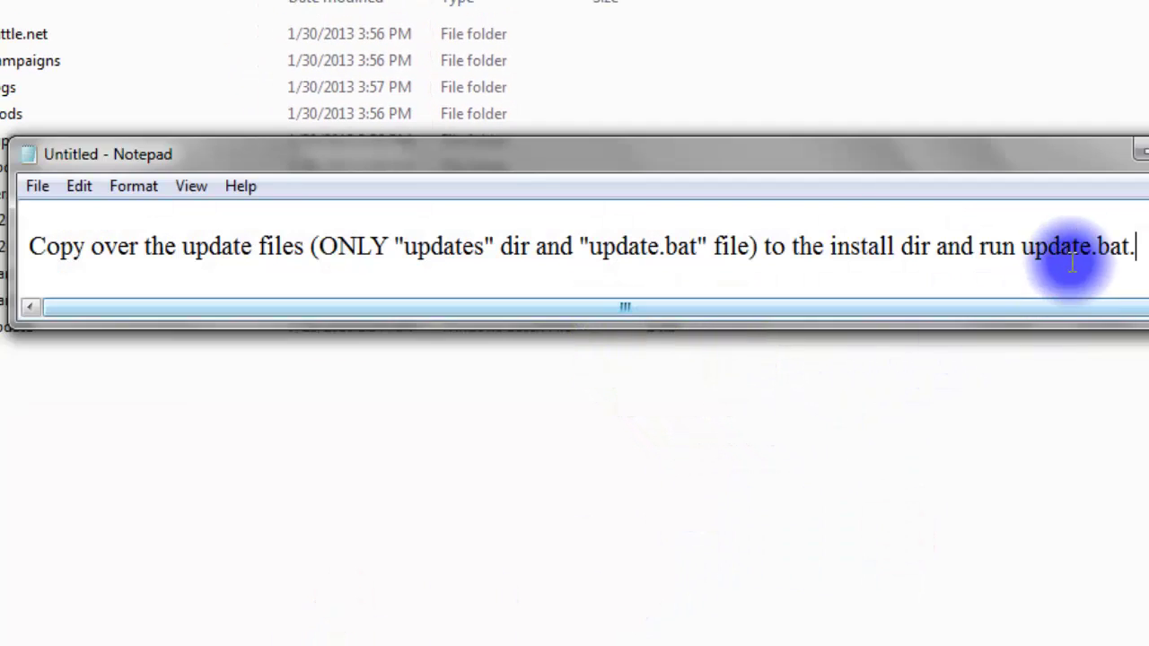
{"action": "left_click_drag", "start_coordinate": [1073, 260], "coordinate": [28, 246]}
{"action": "left_click", "coordinate": [398, 457]}
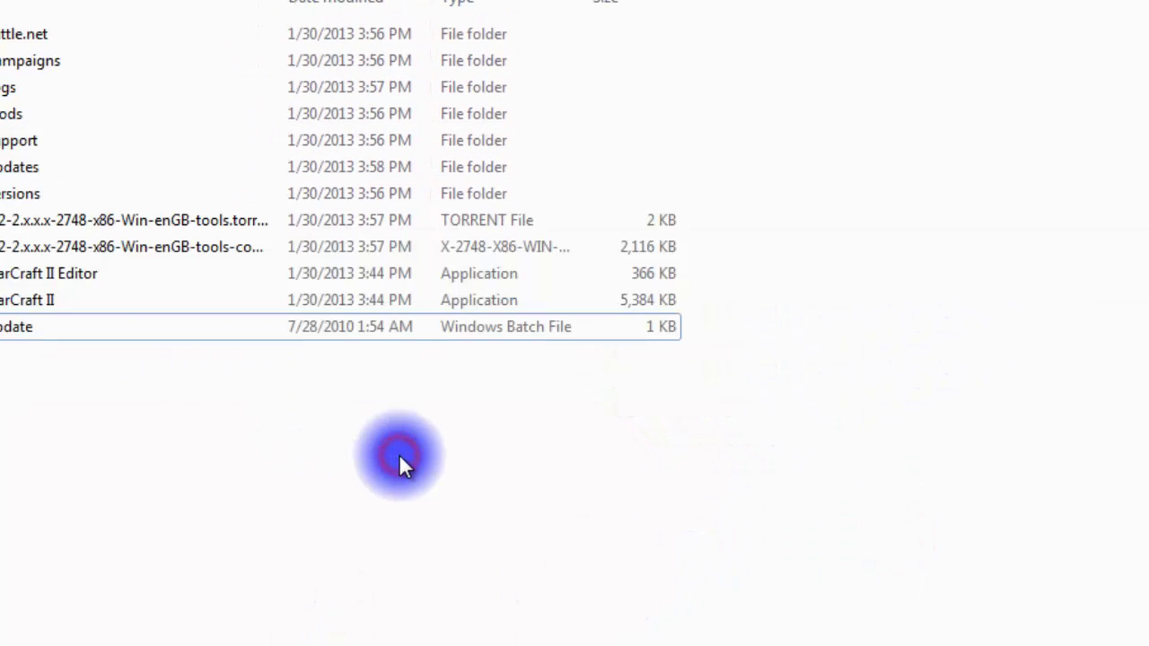
{"action": "left_click", "coordinate": [134, 645]}
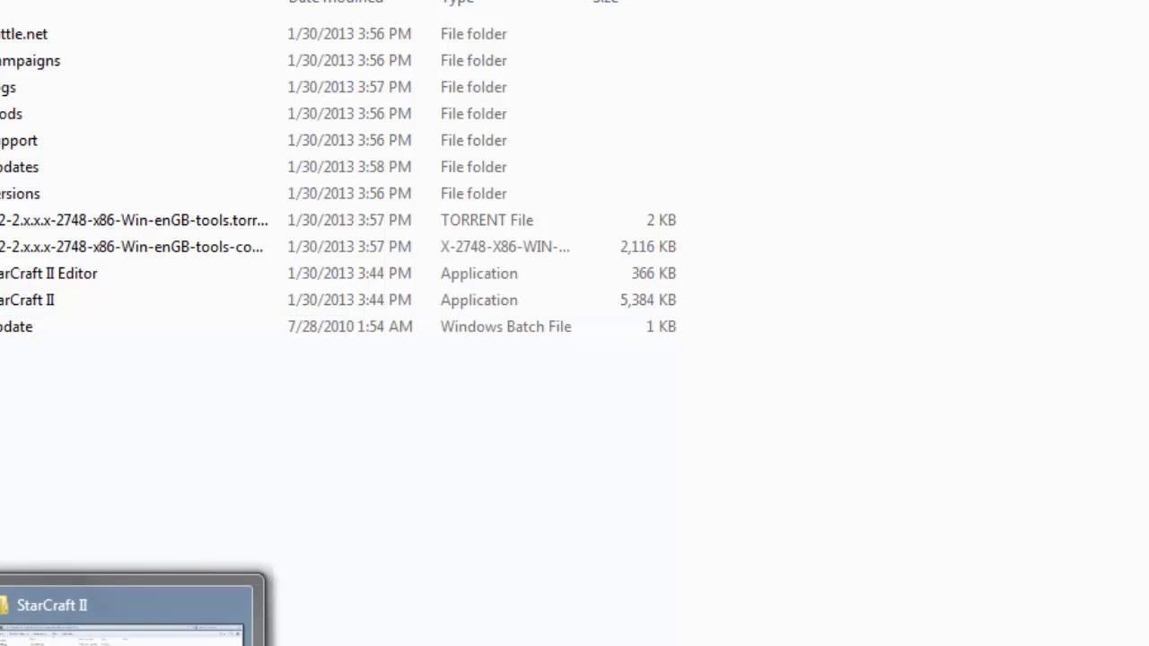
{"action": "left_click", "coordinate": [126, 610]}
{"action": "left_click", "coordinate": [448, 337]}
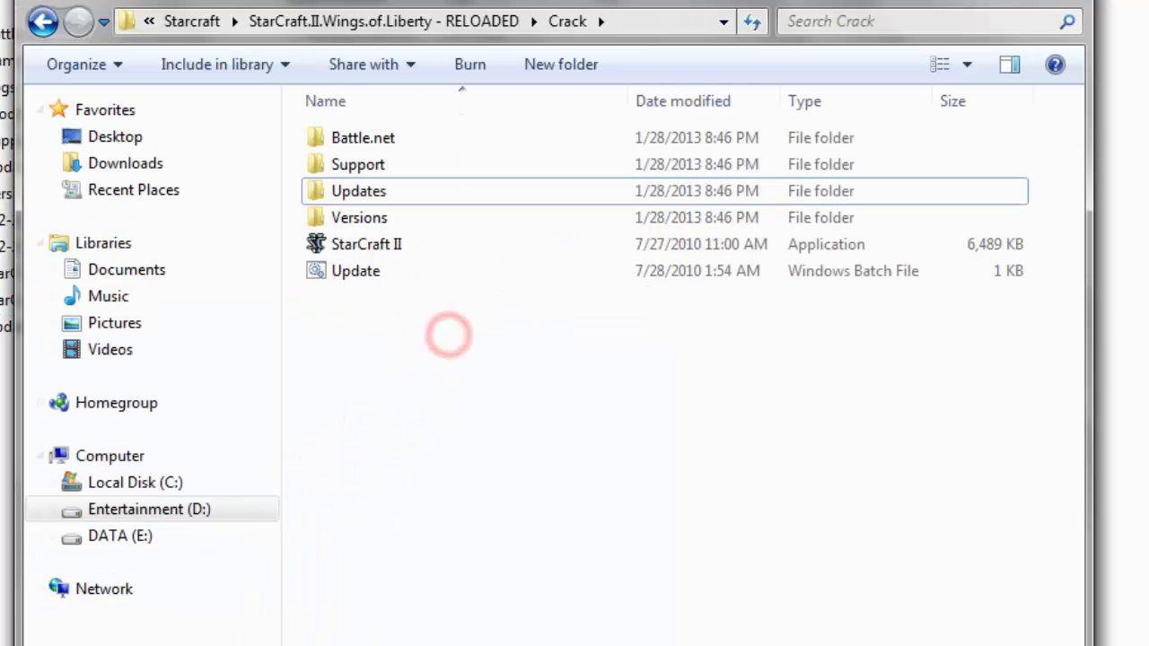
Step: Read the Notepad instruction about which cracked content to copy to the install directory
{"action": "right_click", "coordinate": [126, 645]}
{"action": "left_click", "coordinate": [126, 645]}
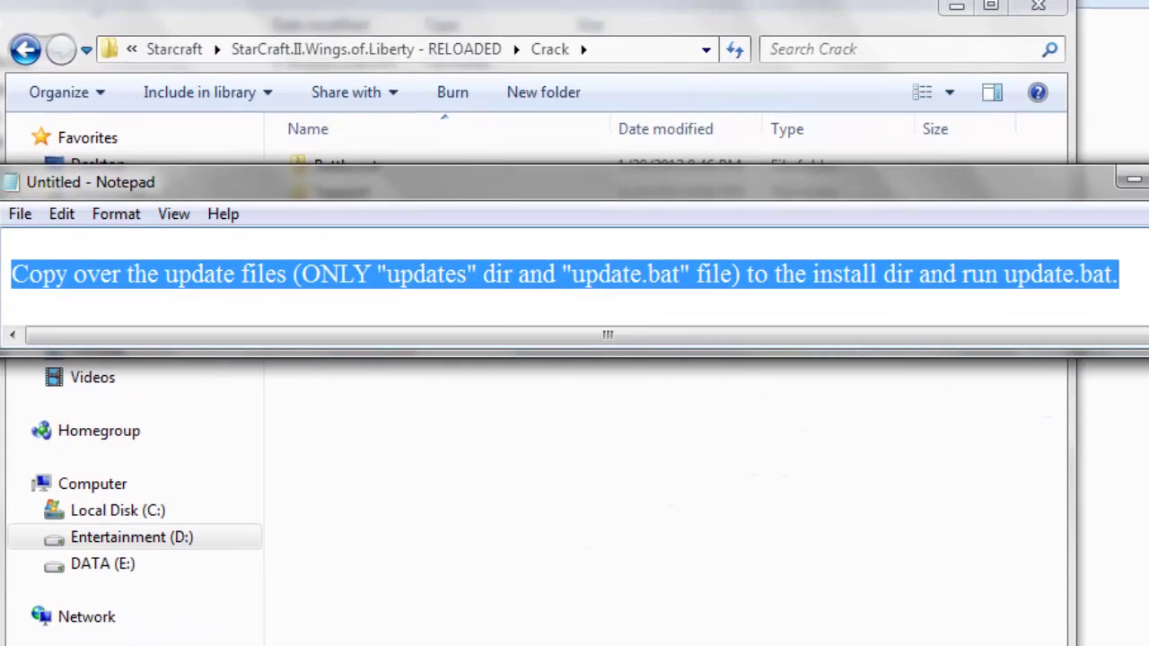
{"action": "scroll", "coordinate": [574, 277], "scroll_direction": "down", "scroll_amount": 4}
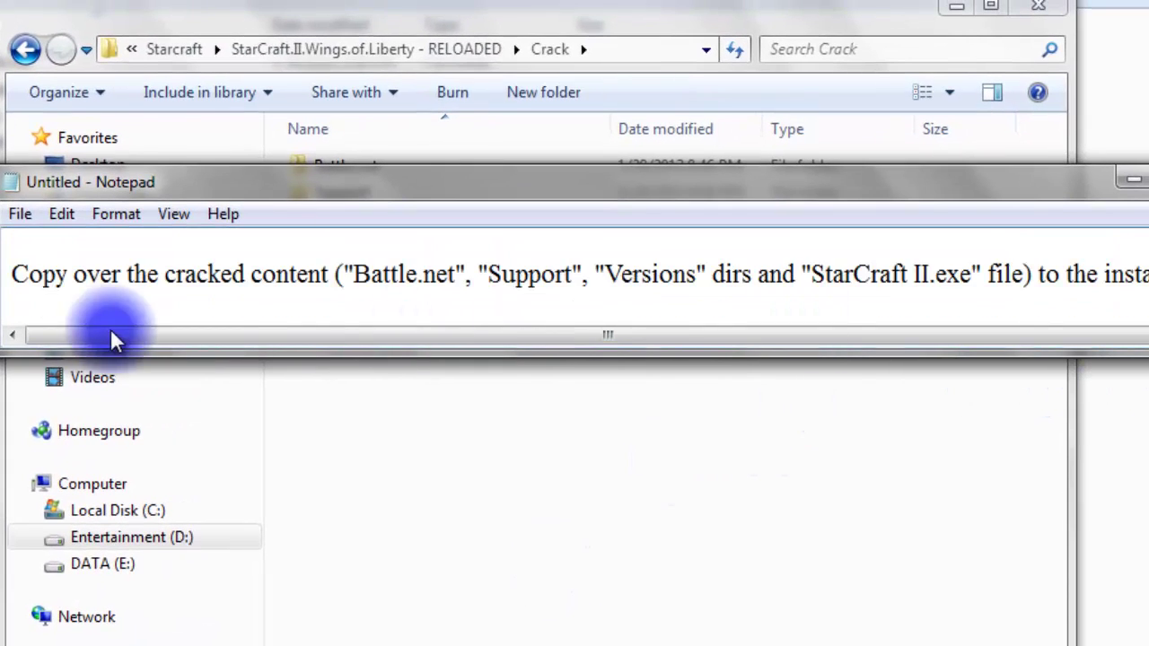
{"action": "left_click_drag", "start_coordinate": [10, 276], "coordinate": [1021, 264]}
{"action": "left_click", "coordinate": [423, 292]}
{"action": "left_click", "coordinate": [510, 293]}
{"action": "left_click", "coordinate": [630, 320]}
{"action": "left_click", "coordinate": [1020, 269]}
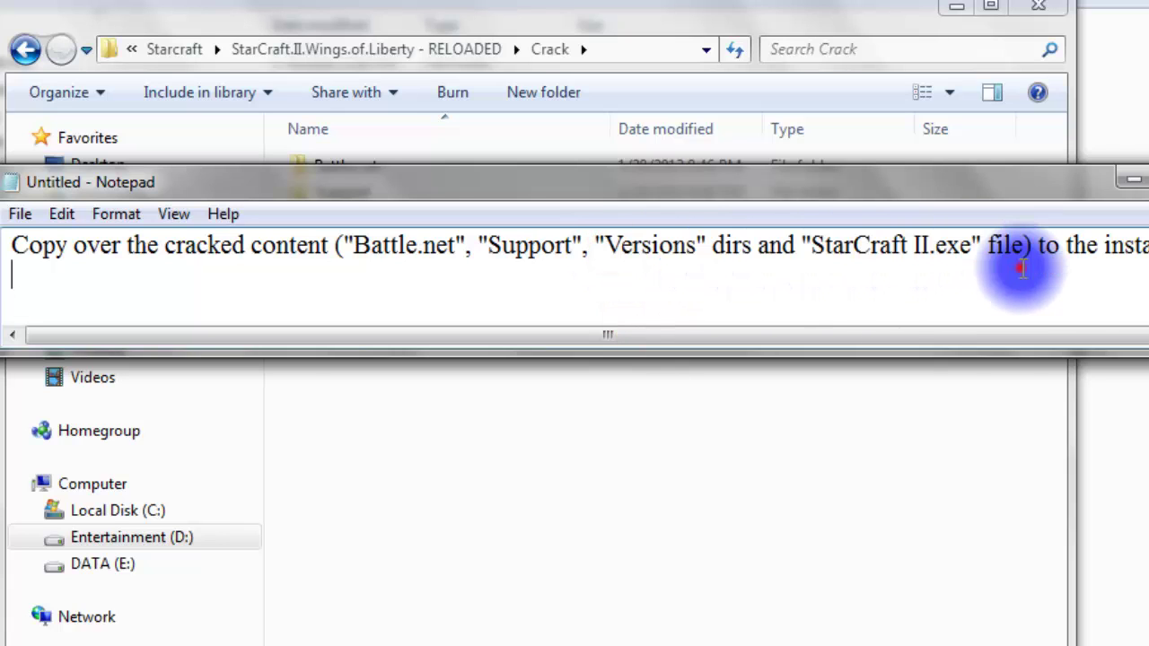
{"action": "left_click_drag", "start_coordinate": [1033, 329], "coordinate": [1103, 330]}
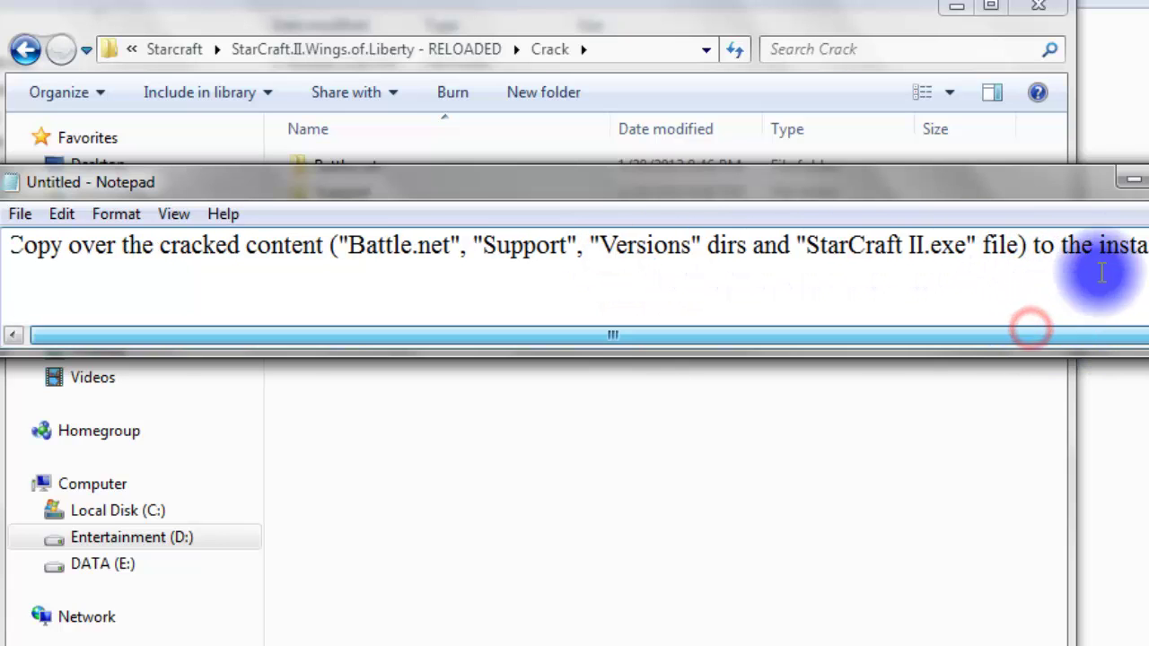
{"action": "left_click_drag", "start_coordinate": [1060, 251], "coordinate": [1148, 279]}
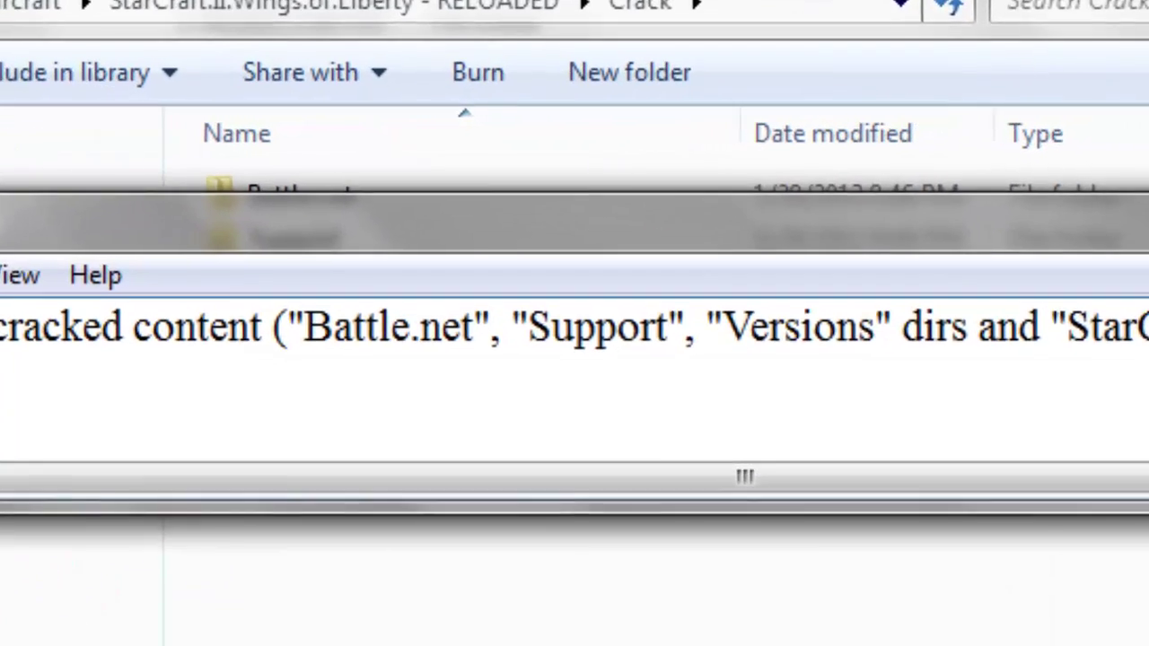
{"action": "left_click", "coordinate": [1133, 178]}
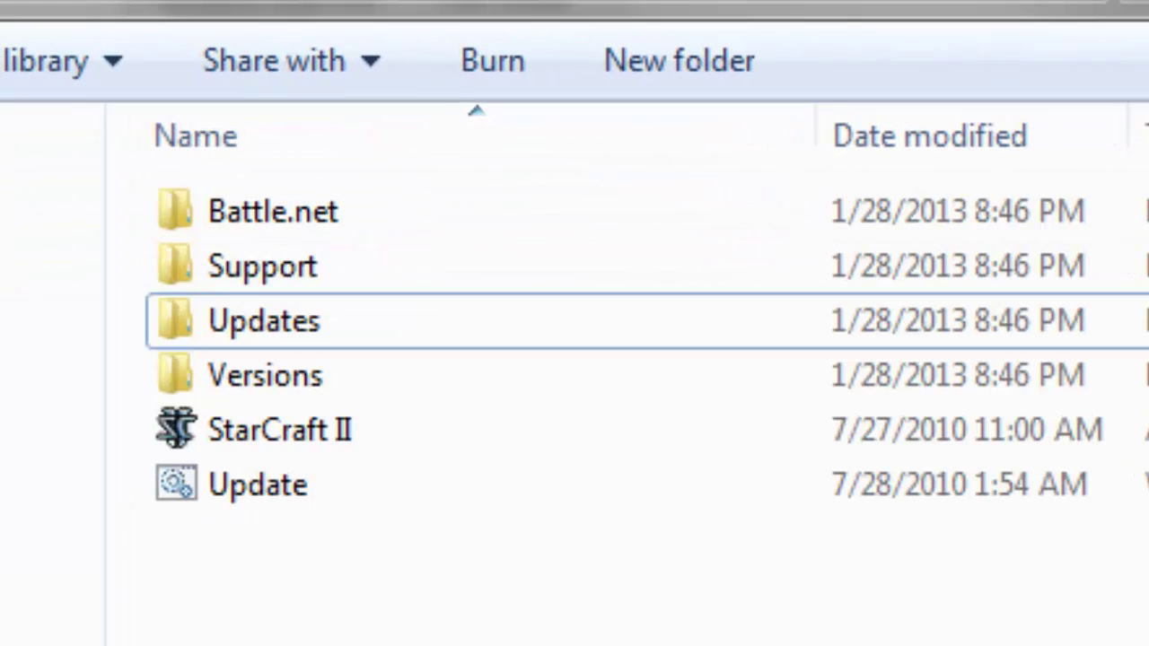
Step: Copy the Battle.net, Support and Versions folders and the StarCraft II application from the Crack folder
{"action": "left_click", "coordinate": [302, 439]}
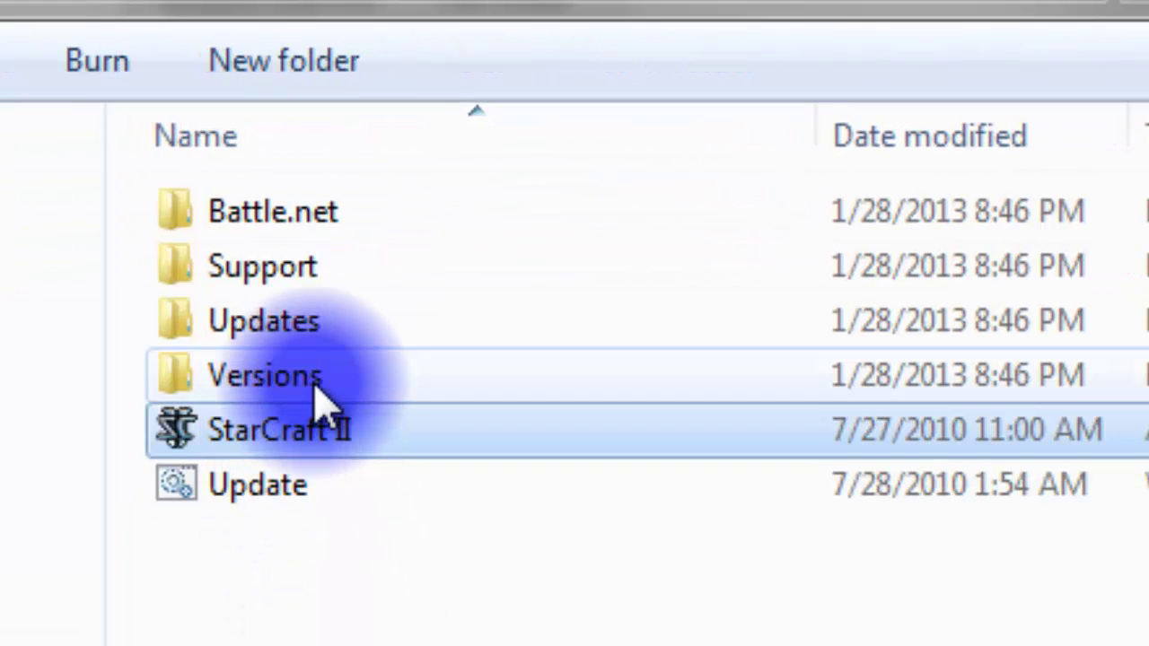
{"action": "left_click", "coordinate": [328, 261], "text": "ctrl"}
{"action": "left_click", "coordinate": [352, 215], "text": "ctrl"}
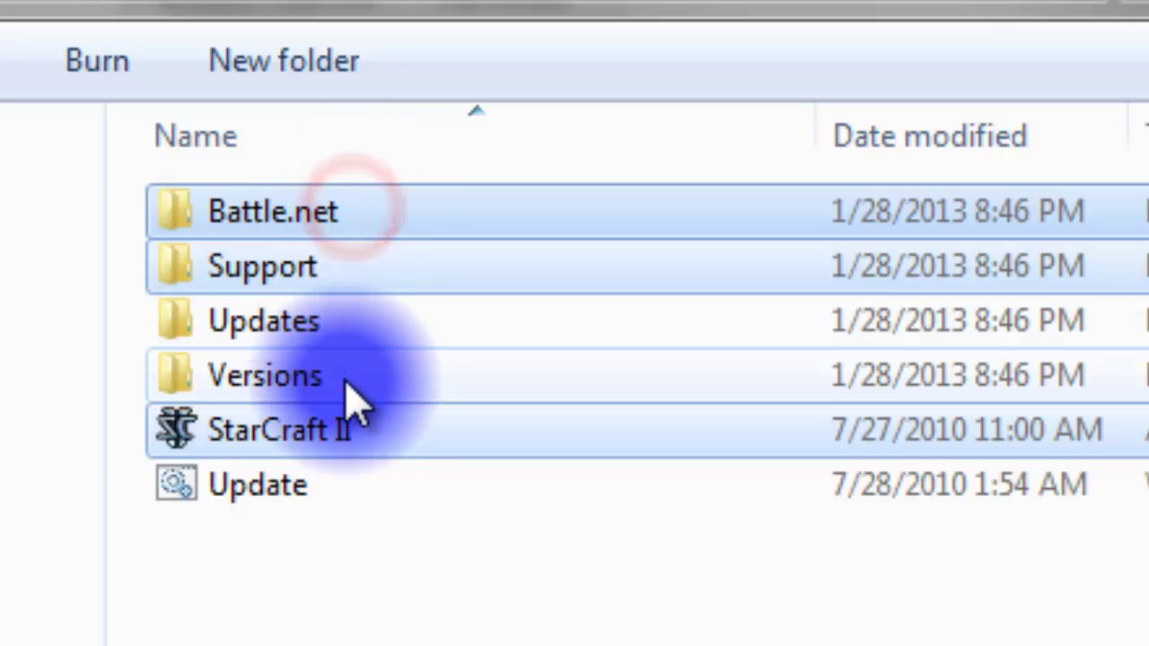
{"action": "left_click", "coordinate": [348, 377], "text": "ctrl"}
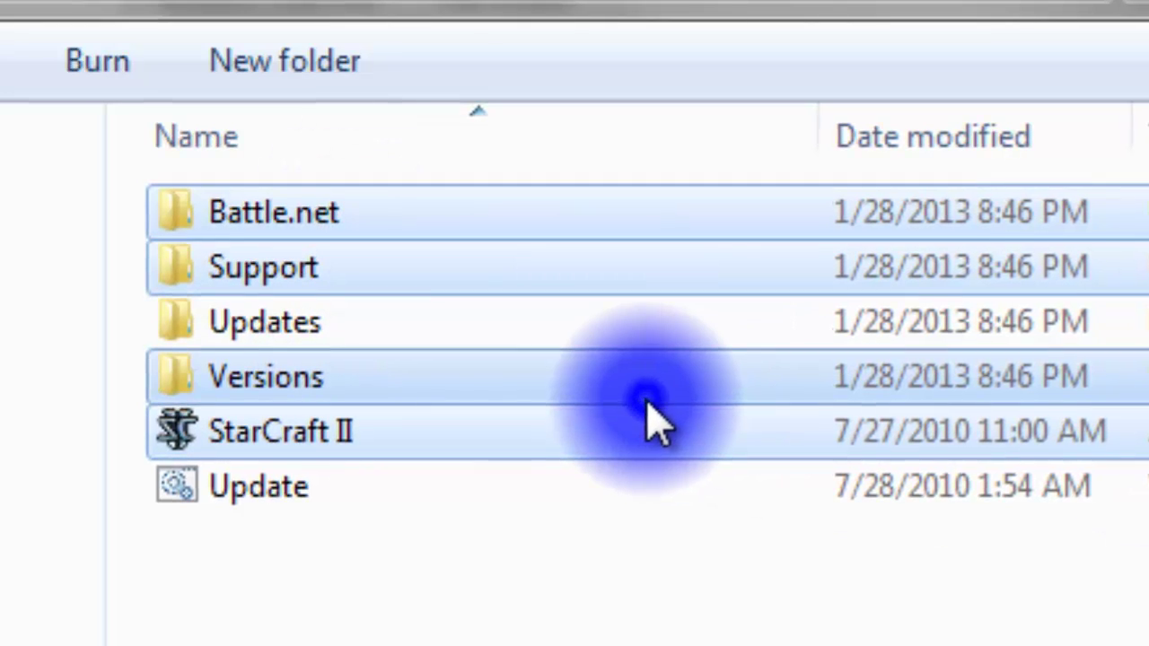
{"action": "right_click", "coordinate": [649, 411]}
{"action": "left_click", "coordinate": [857, 645]}
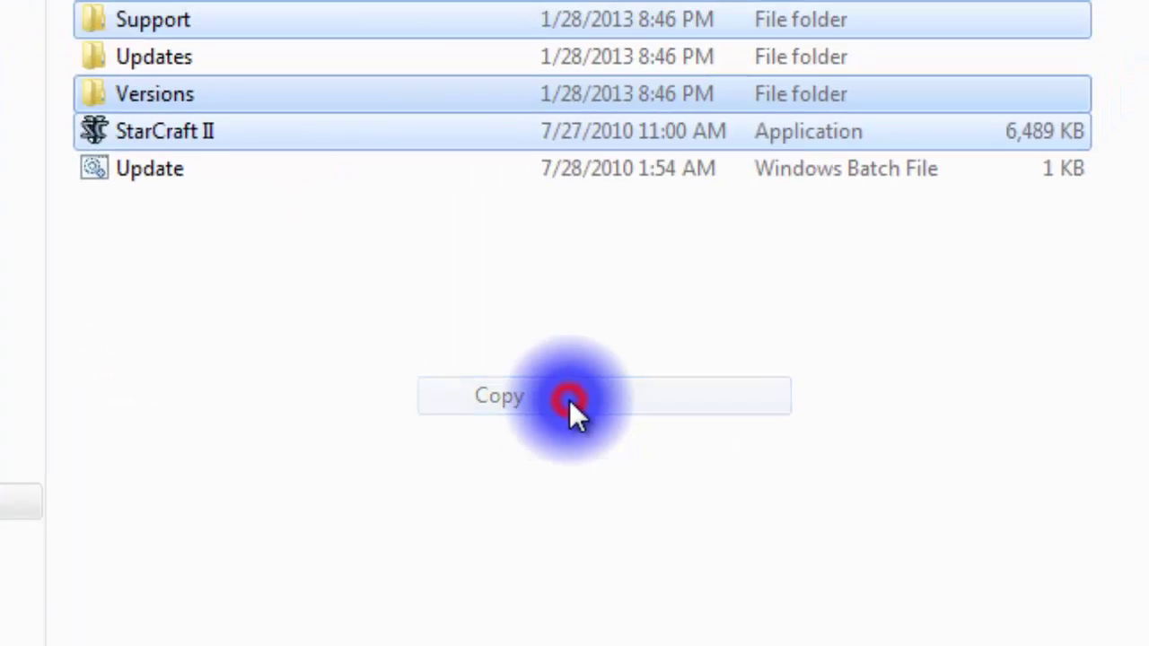
Step: Paste the copied items into the StarCraft II install folder, merging all current folders and replacing the conflicting files such as StarCraft II.exe
{"action": "left_click", "coordinate": [1028, 318]}
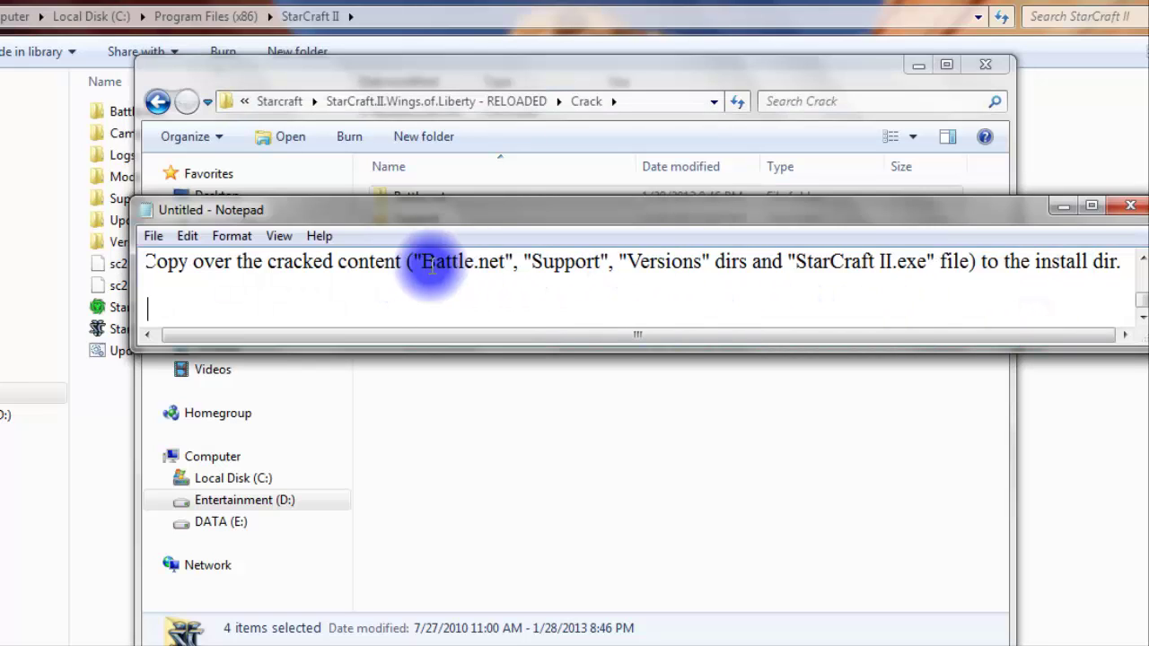
{"action": "left_click_drag", "start_coordinate": [443, 262], "coordinate": [936, 266]}
{"action": "left_click", "coordinate": [975, 302]}
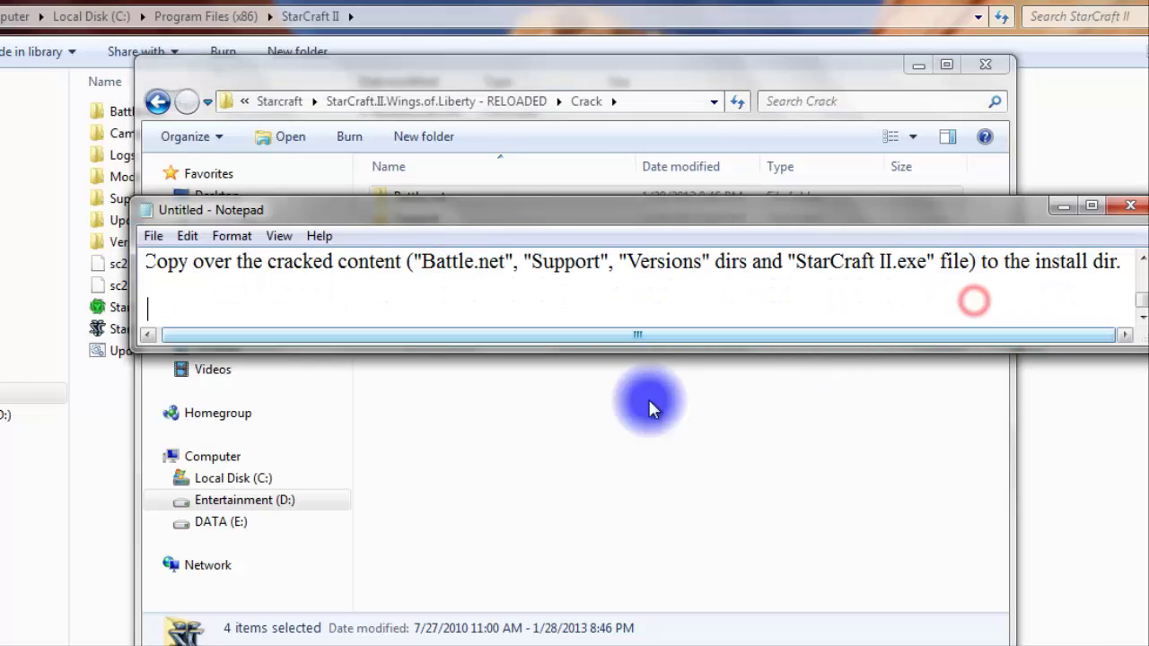
{"action": "left_click", "coordinate": [98, 464]}
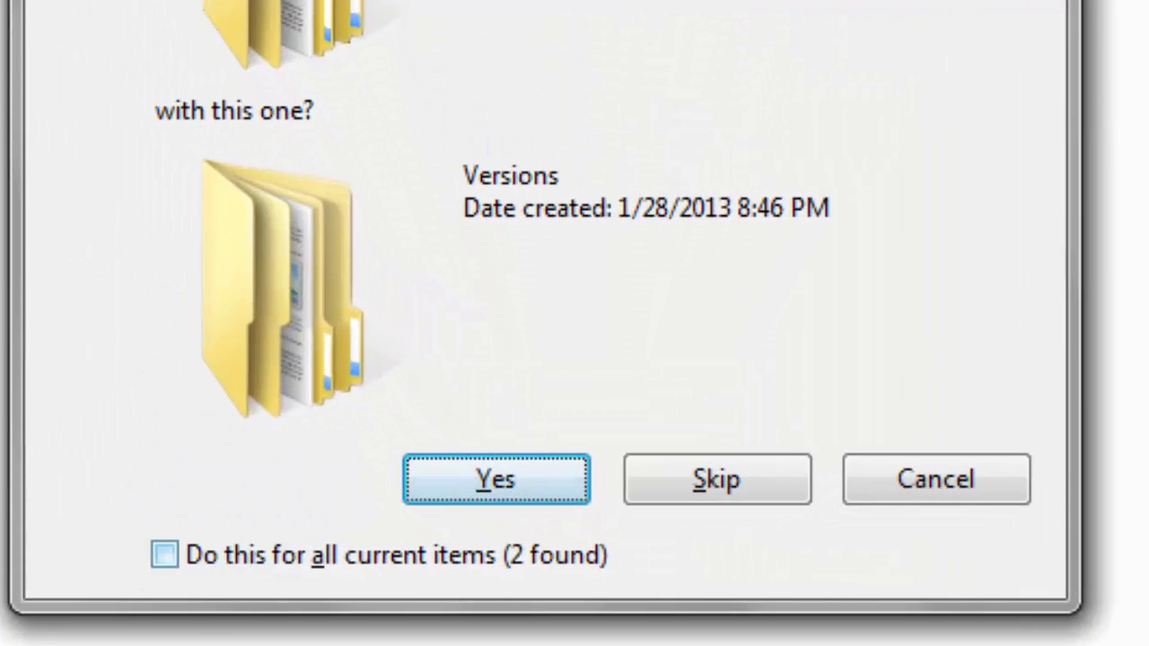
{"action": "left_click", "coordinate": [167, 555]}
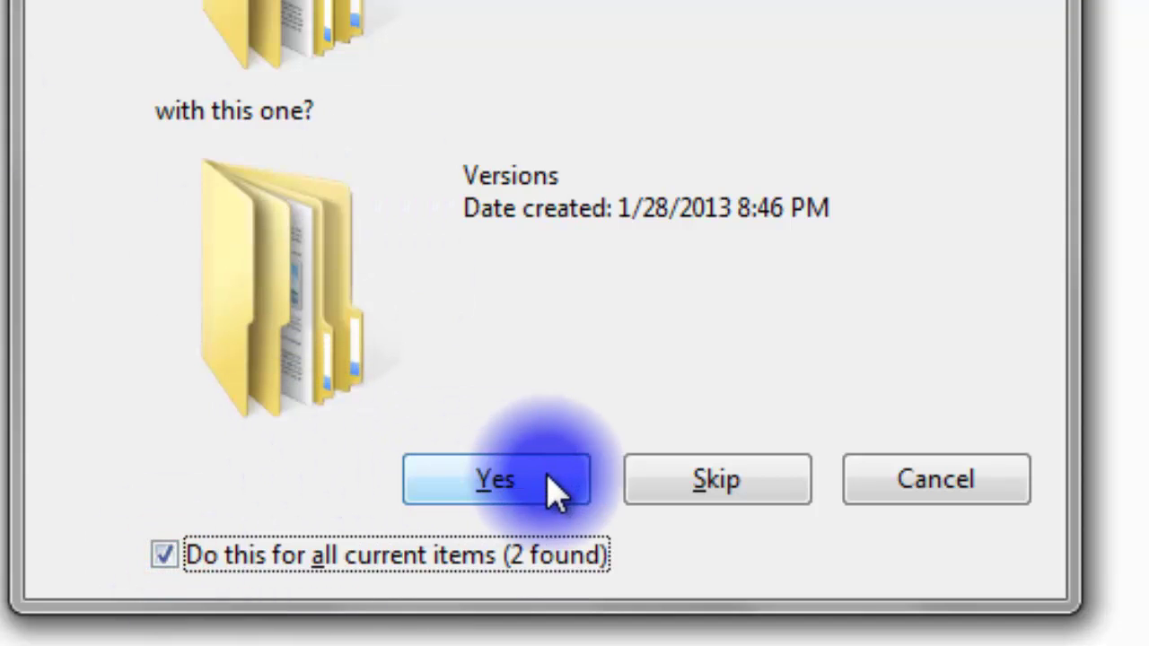
{"action": "left_click", "coordinate": [492, 489]}
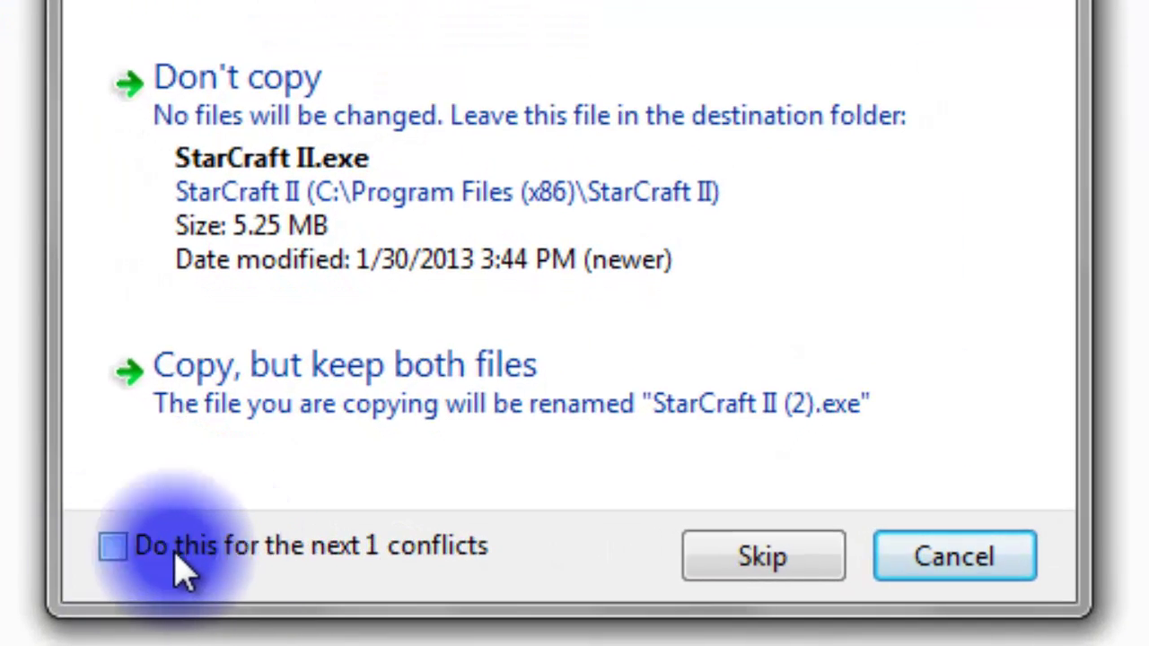
{"action": "left_click", "coordinate": [196, 567]}
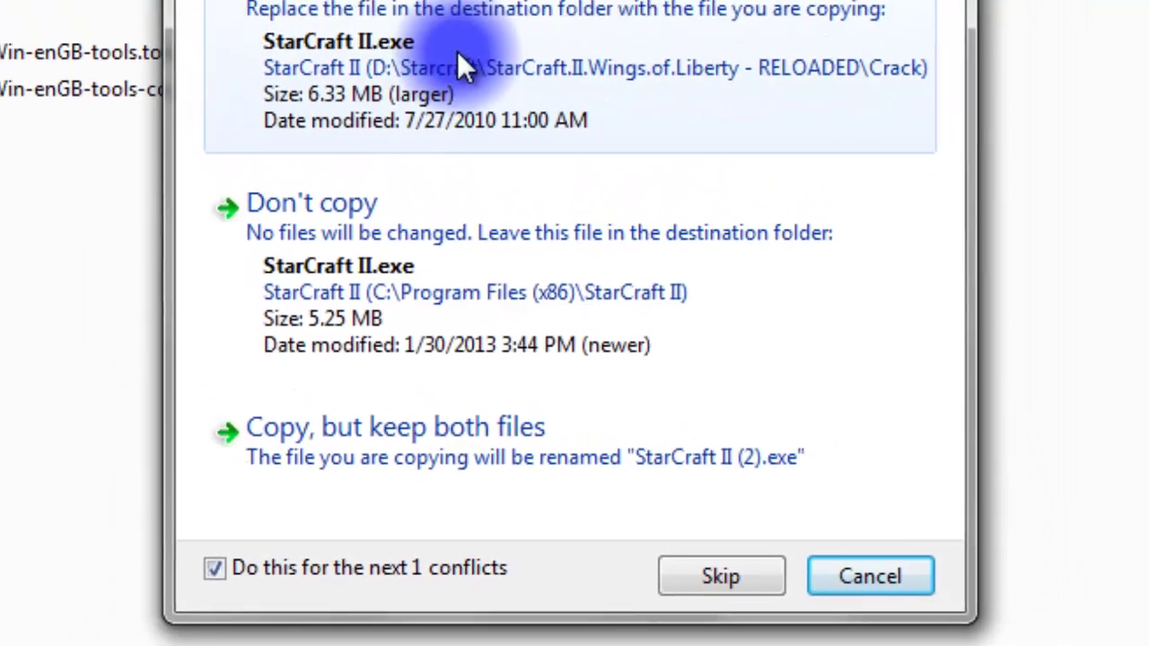
{"action": "left_click", "coordinate": [469, 113]}
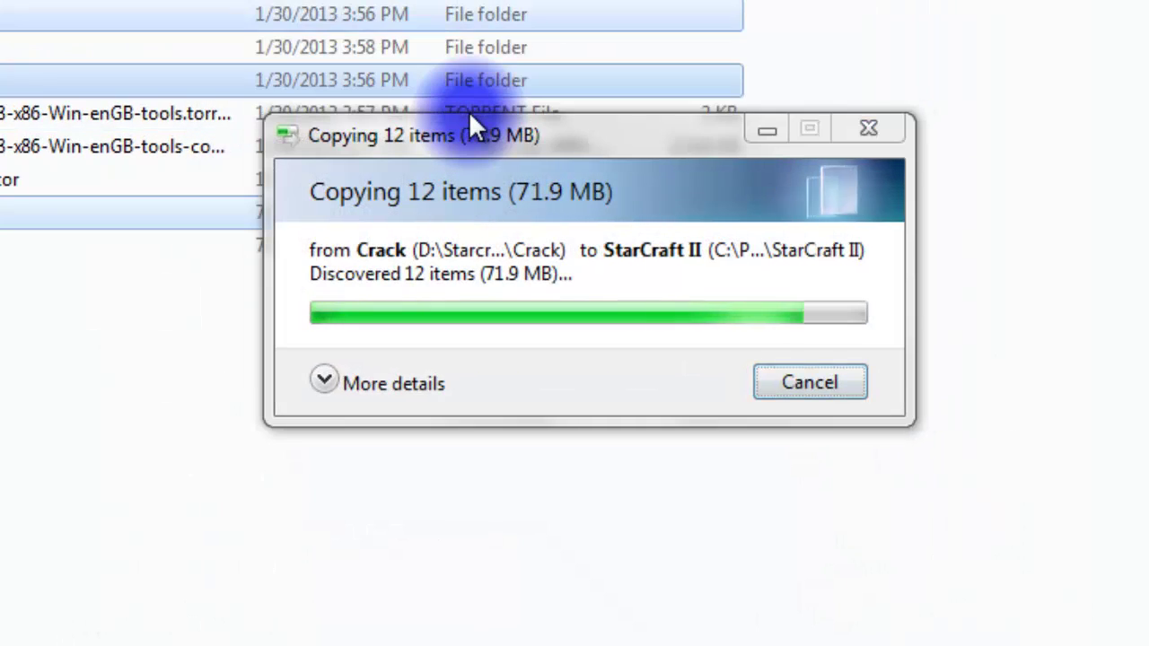
{"action": "left_click", "coordinate": [170, 574]}
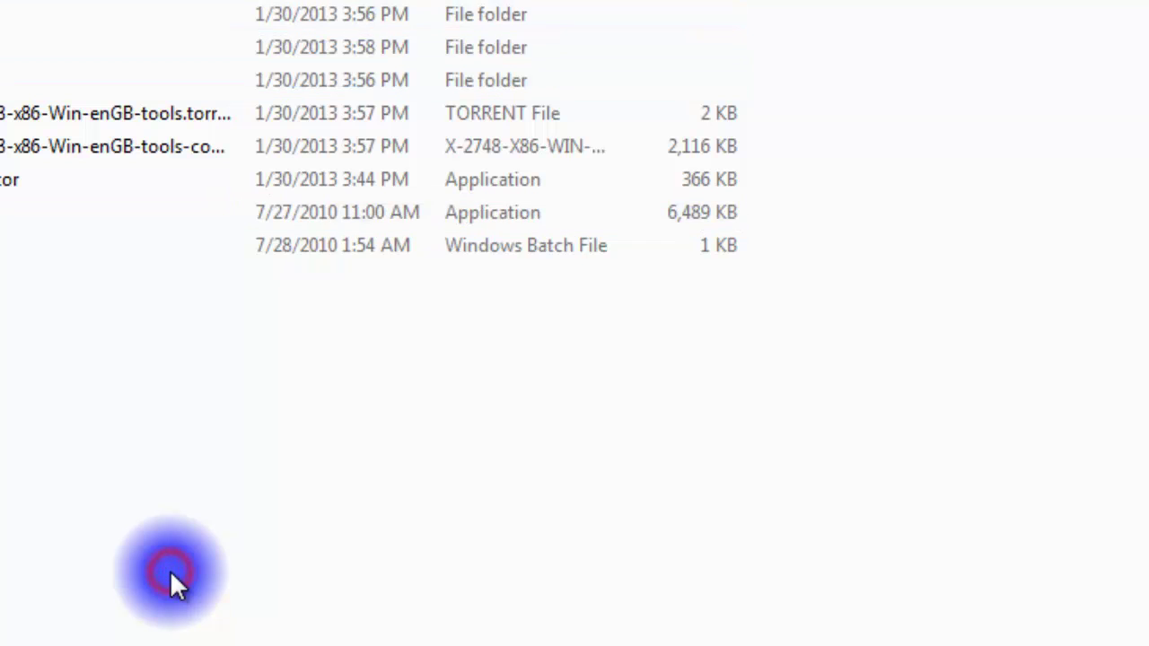
Step: Add the line "And Then Run Updates.bat again !" below the instructions in the Notepad note
{"action": "key", "text": "alt+Tab"}
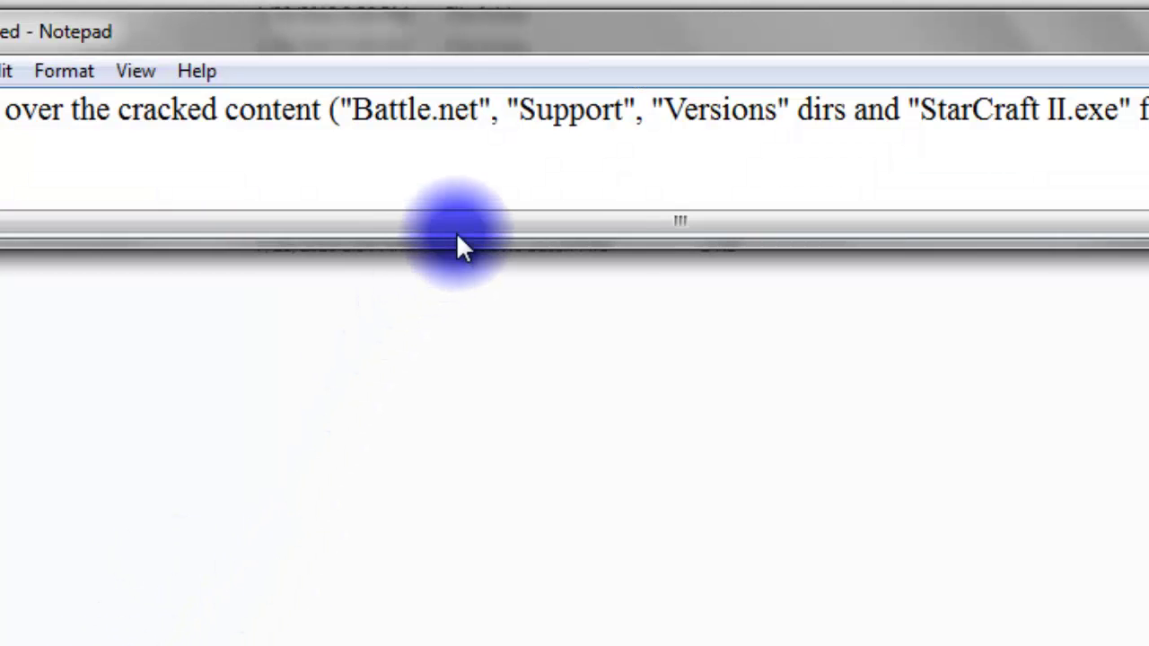
{"action": "key", "text": "Return"}
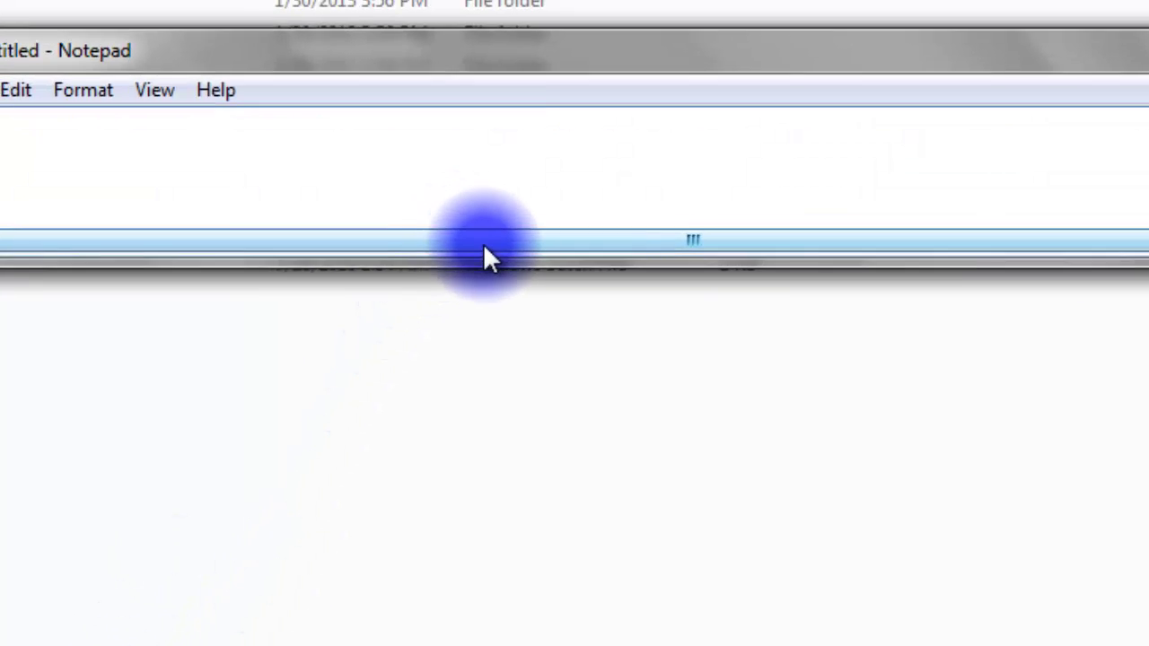
{"action": "type", "text": "Ad"}
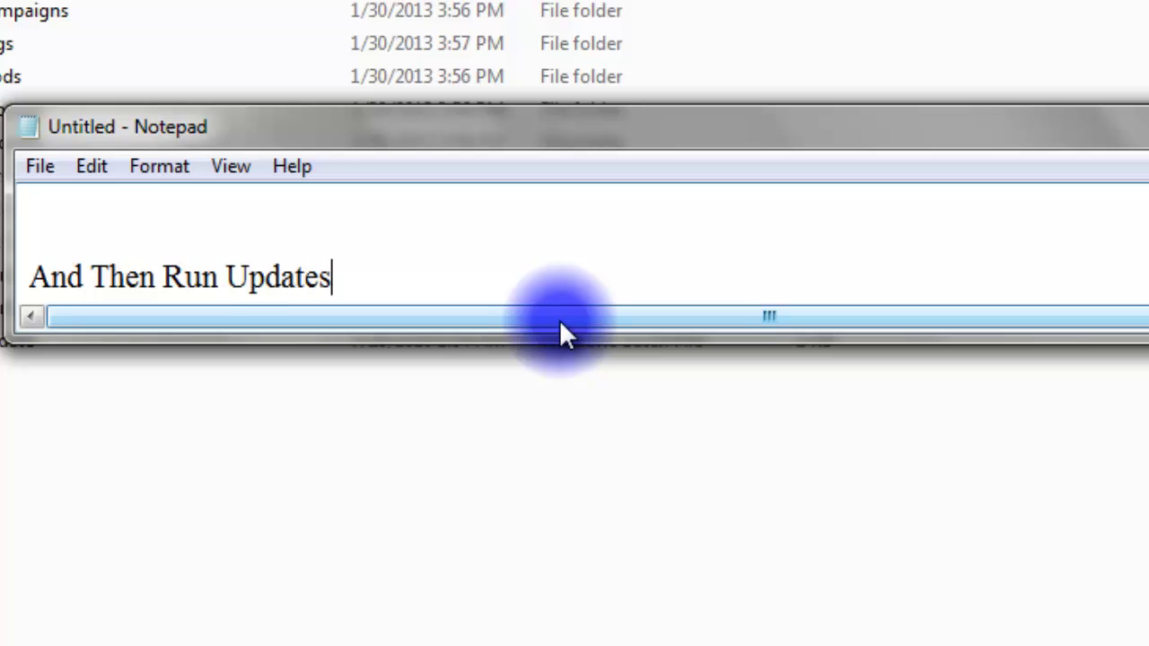
{"action": "type", "text": "ay"}
{"action": "key", "text": "BackSpace"}
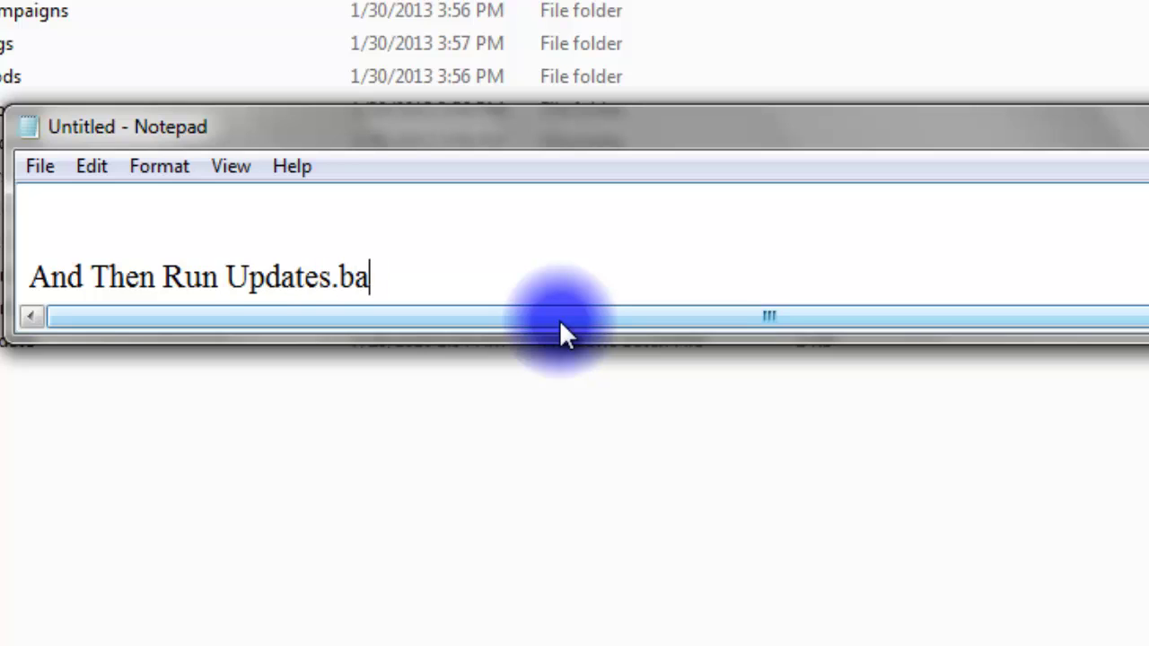
{"action": "type", "text": "t again !"}
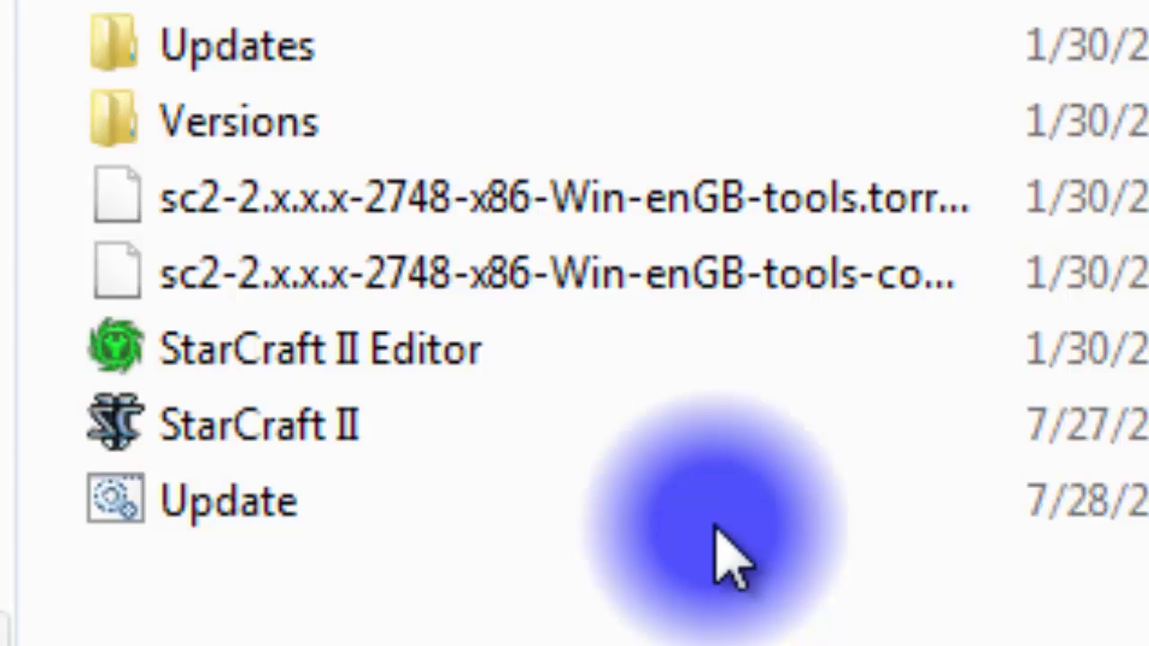
Step: Run the Update batch file again in the StarCraft II install folder
{"action": "double_click", "coordinate": [661, 500]}
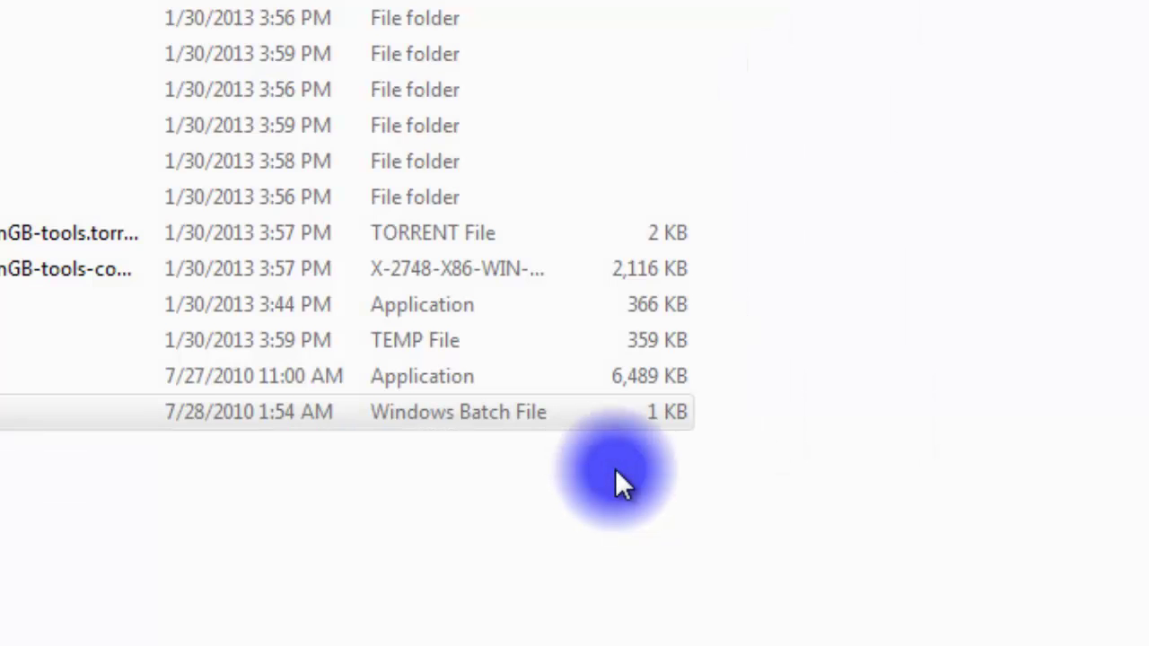
{"action": "left_click", "coordinate": [613, 502]}
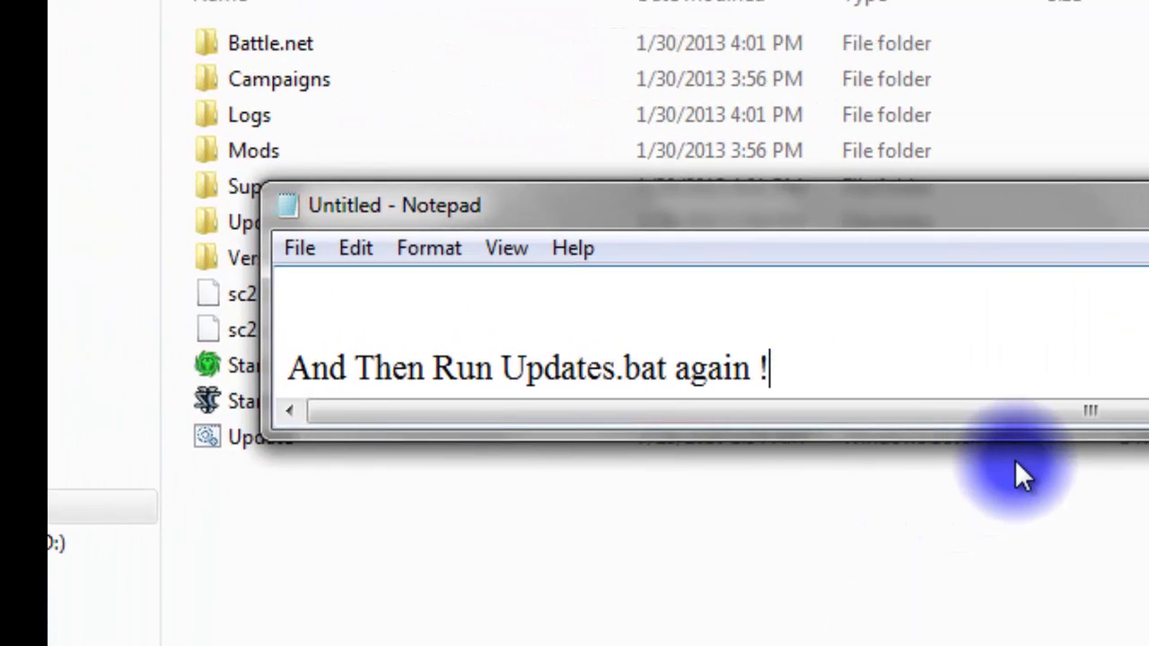
Step: Add the note line "After That you copy the "Battle.net", "Support", "Versions" dirs and "StarCraft II.exe" file one more time !" and put Notepad away
{"action": "key", "text": "Return"}
{"action": "key", "text": "Return"}
{"action": "key", "text": "Return"}
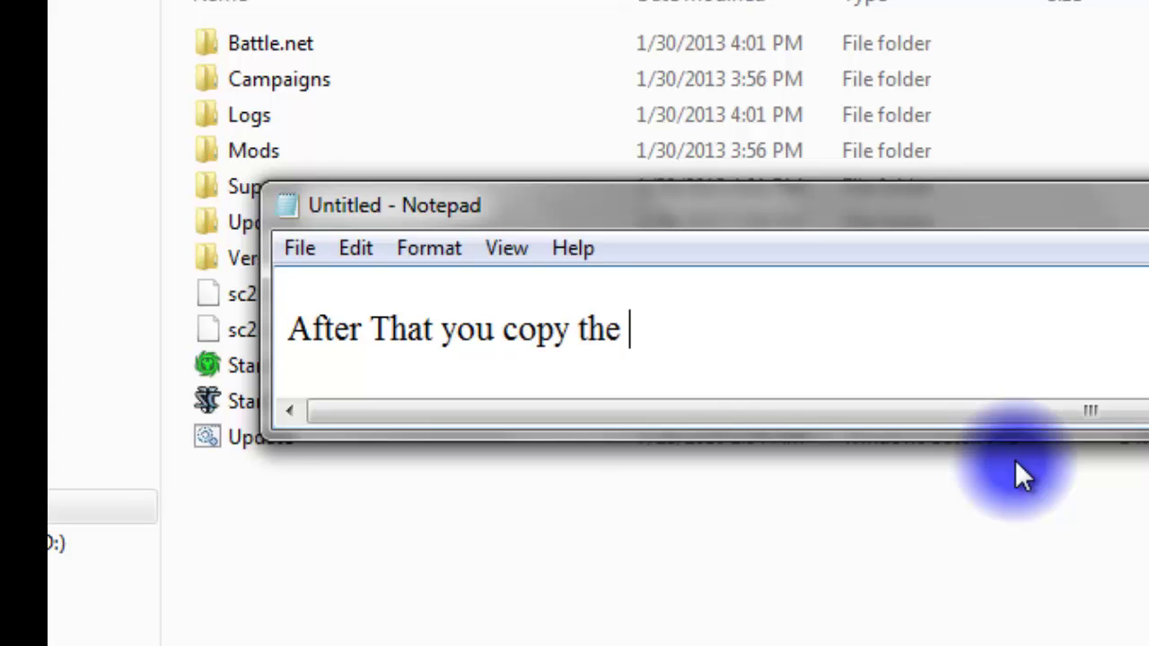
{"action": "scroll", "coordinate": [1019, 422], "scroll_direction": "down", "scroll_amount": 1}
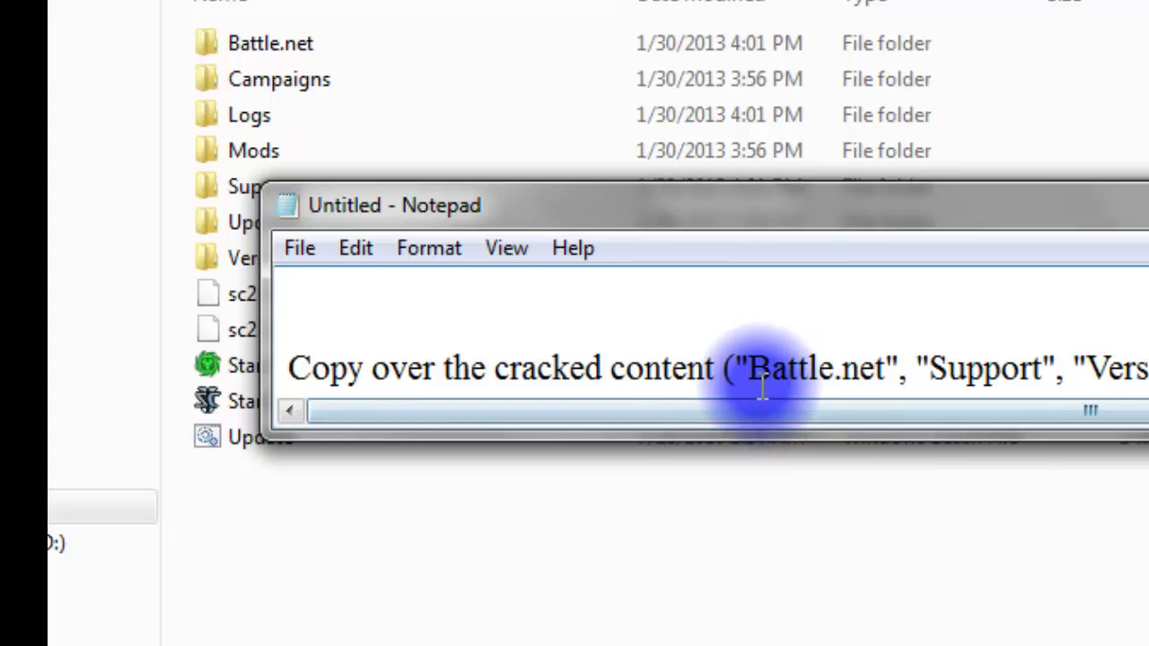
{"action": "left_click_drag", "start_coordinate": [736, 367], "coordinate": [1144, 372]}
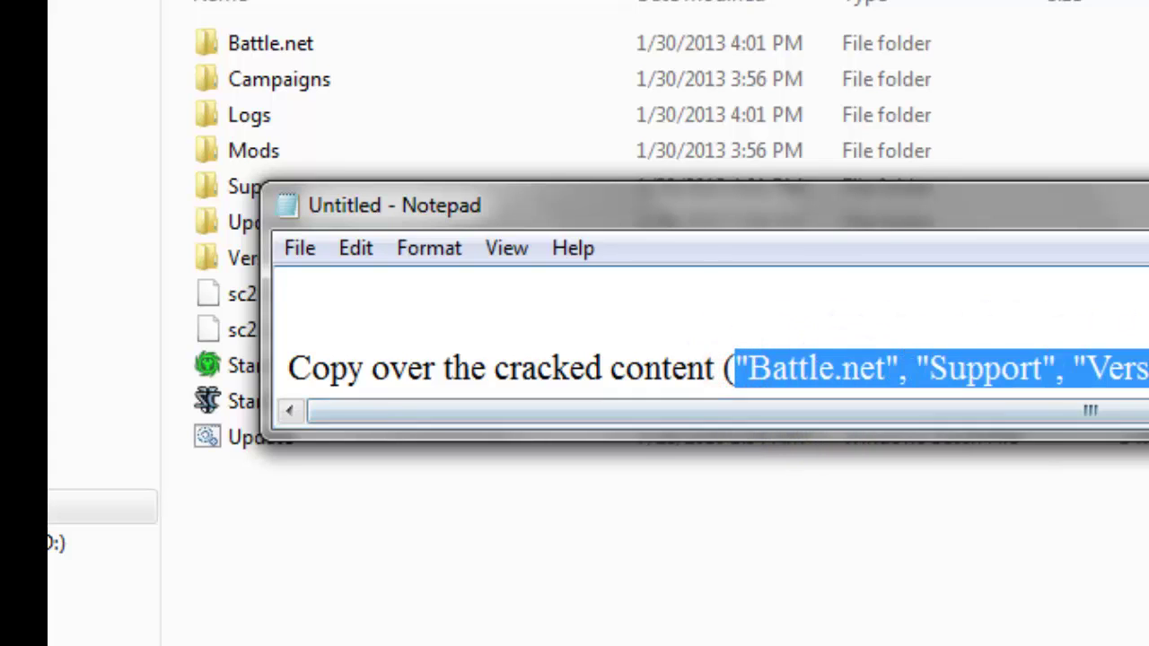
{"action": "key", "text": "ctrl+z"}
{"action": "key", "text": "ctrl+v"}
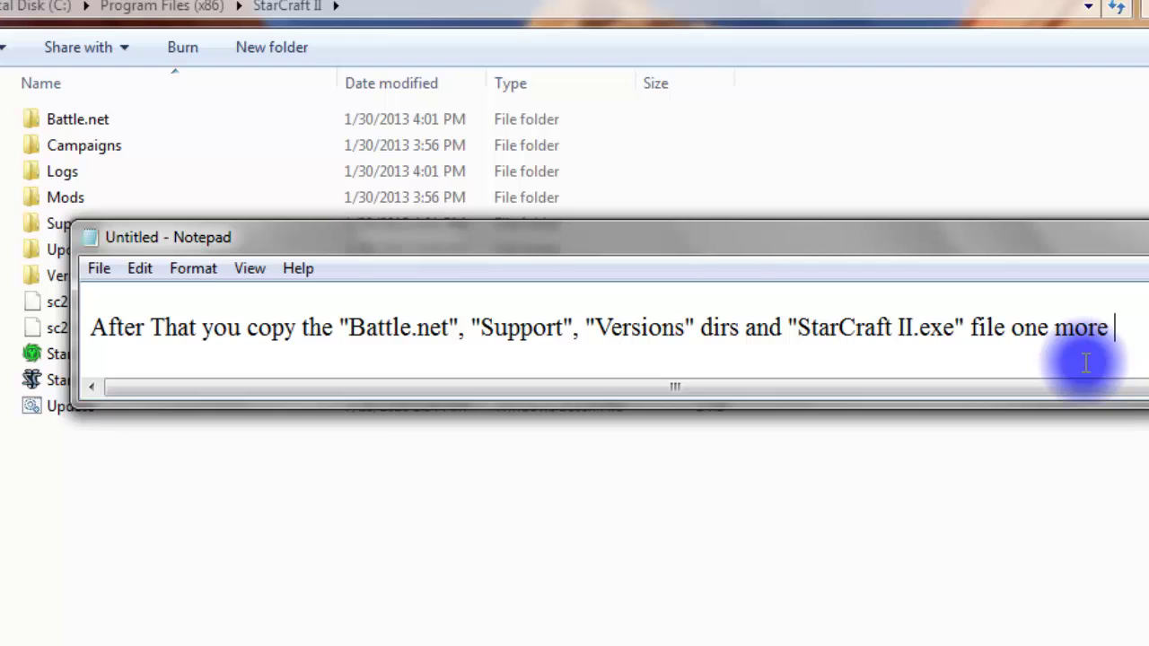
{"action": "type", "text": "one more time !"}
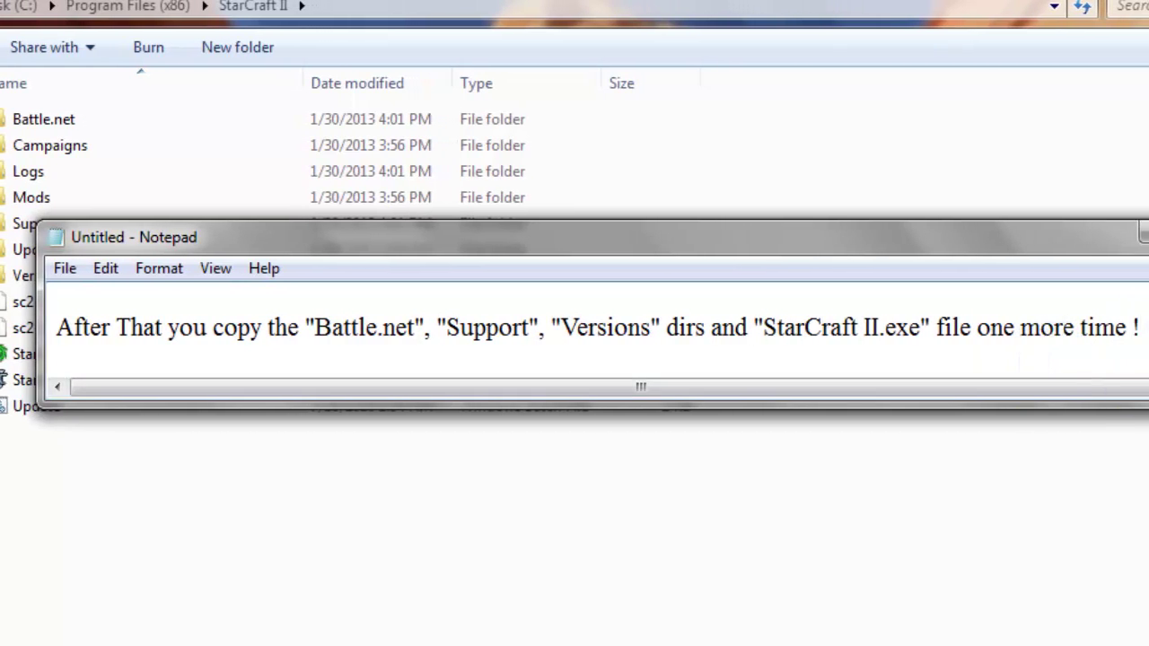
{"action": "left_click", "coordinate": [1136, 235]}
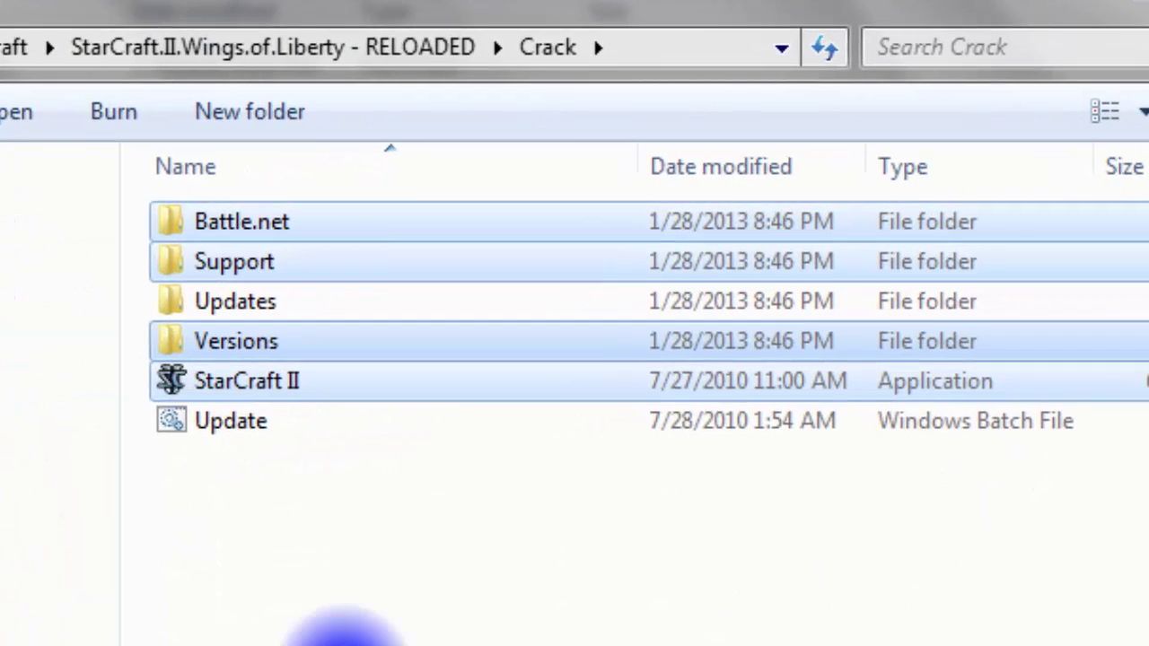
Step: Copy the Battle.net, Support and Versions folders and the StarCraft II application from the Crack folder
{"action": "left_click", "coordinate": [386, 503]}
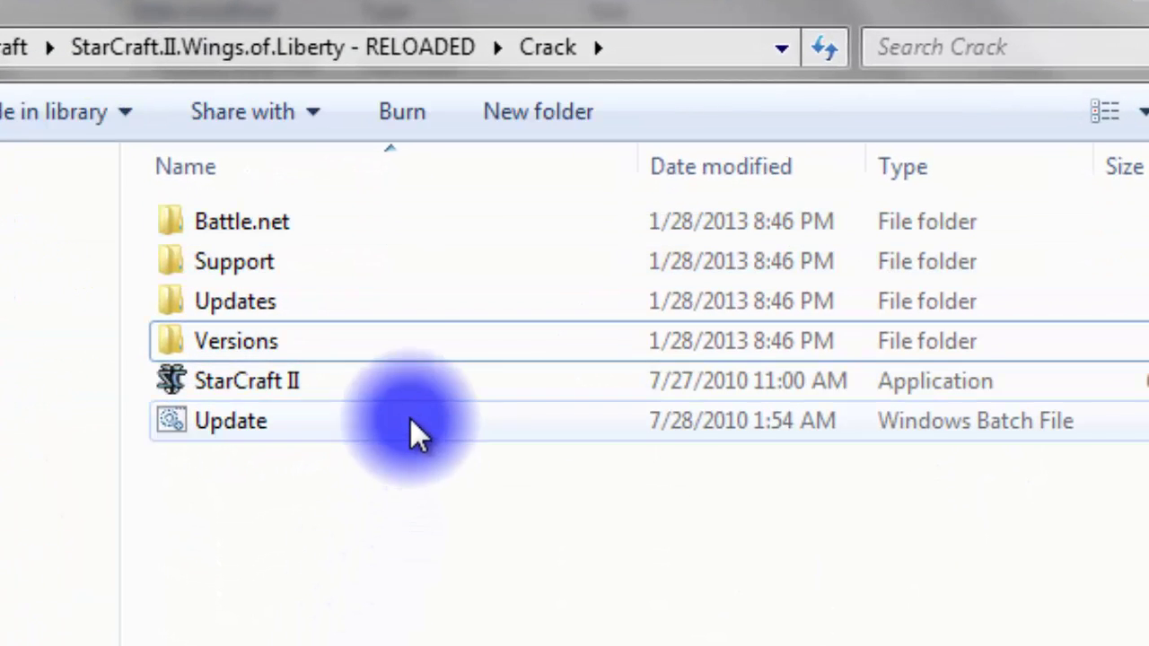
{"action": "left_click", "coordinate": [408, 381]}
{"action": "left_click", "coordinate": [415, 341], "text": "ctrl"}
{"action": "left_click", "coordinate": [384, 262], "text": "ctrl"}
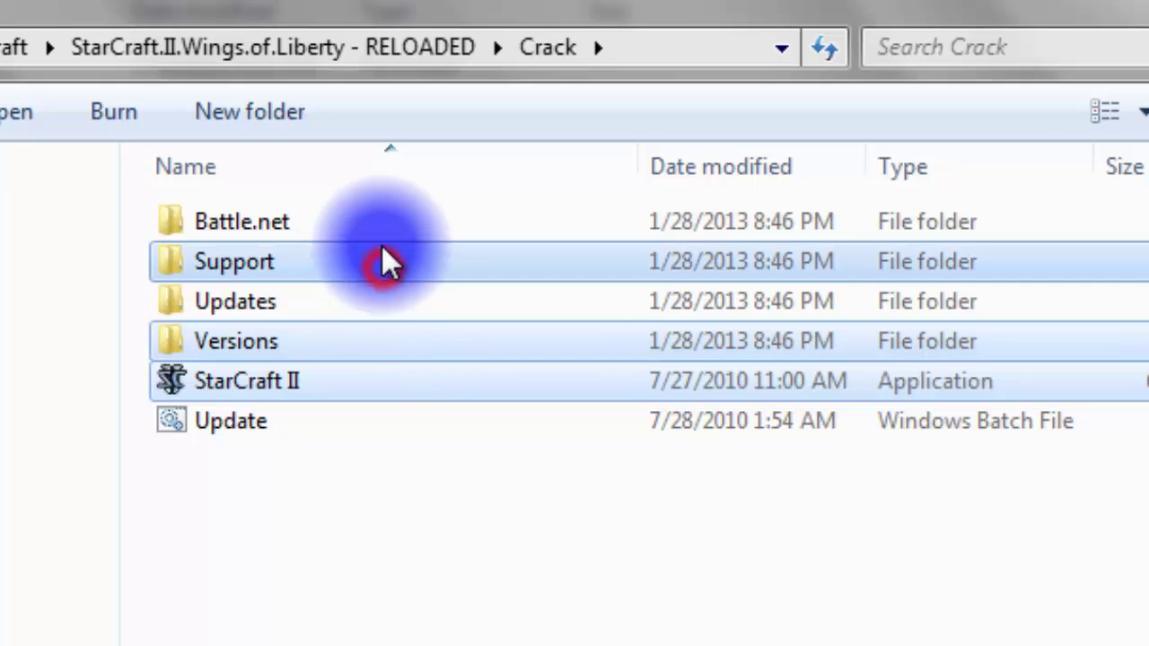
{"action": "left_click", "coordinate": [379, 224], "text": "ctrl"}
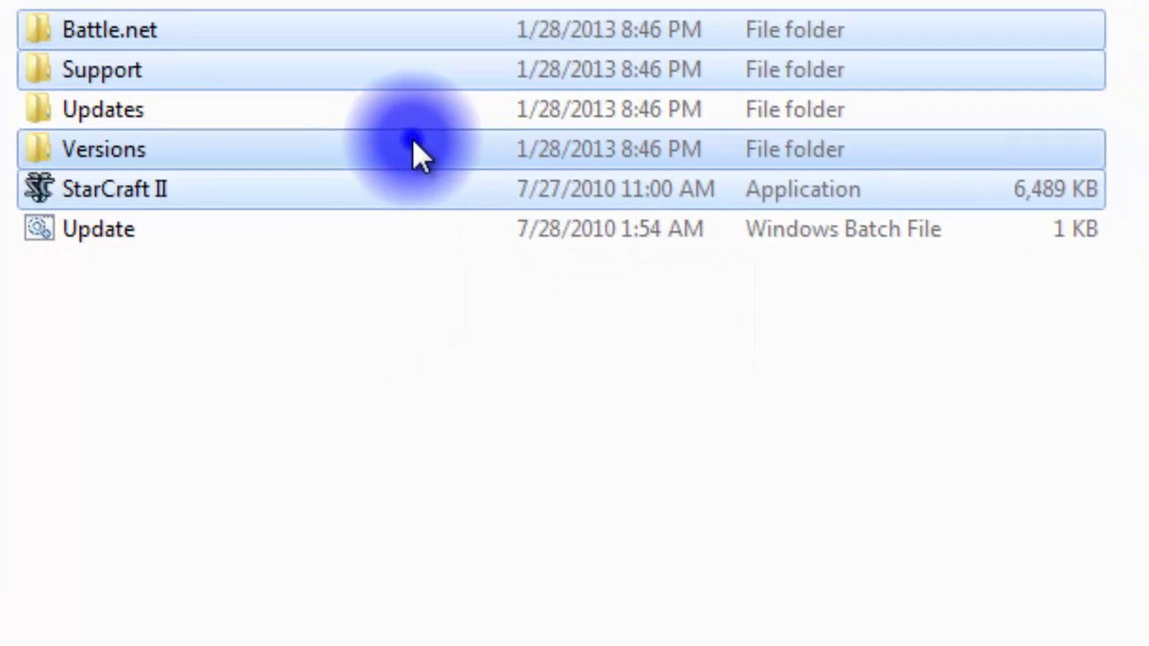
{"action": "right_click", "coordinate": [413, 141]}
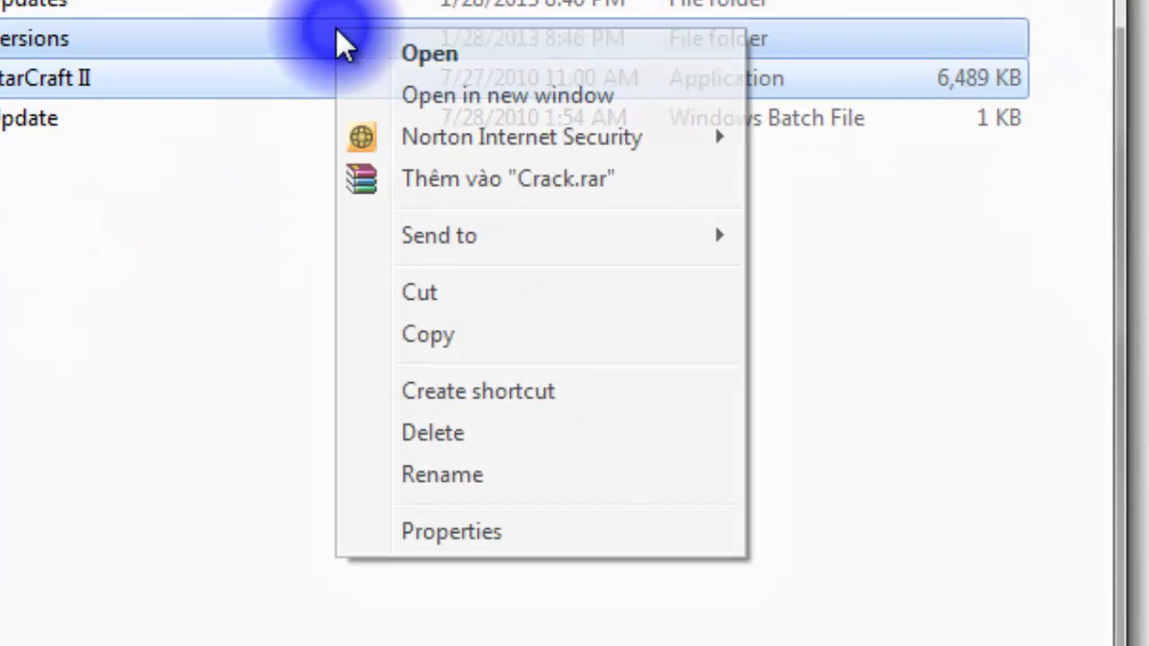
{"action": "left_click", "coordinate": [498, 342]}
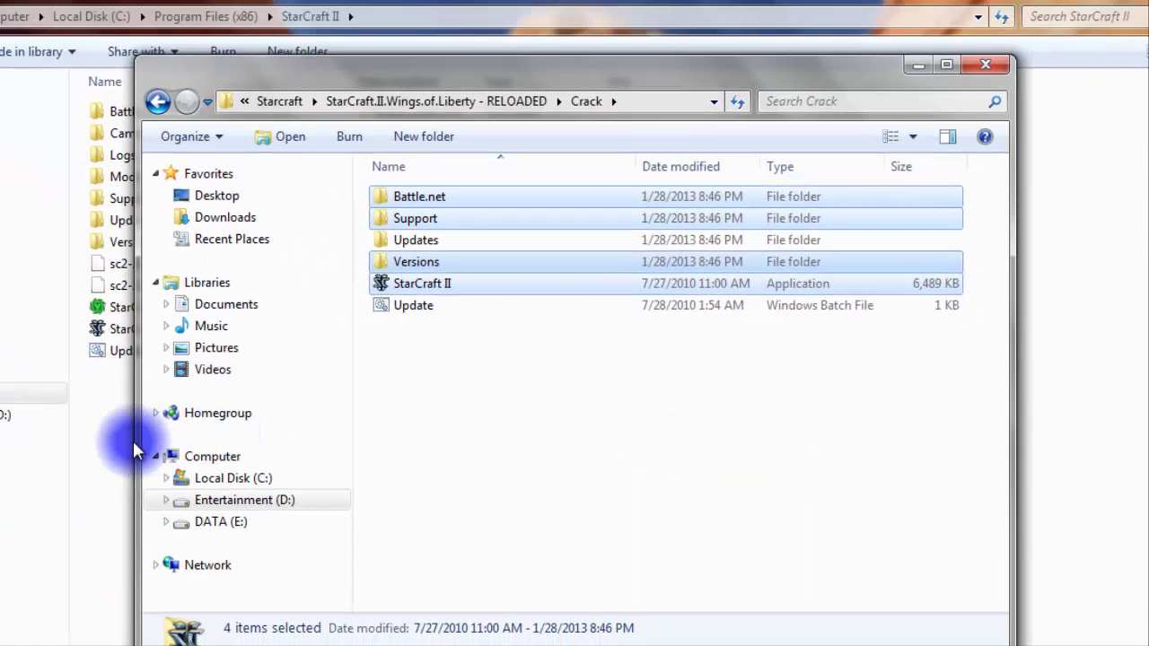
Step: Paste the copied items into the StarCraft II install folder again, merging all current folders and replacing StarCraft II.exe
{"action": "left_click", "coordinate": [121, 440]}
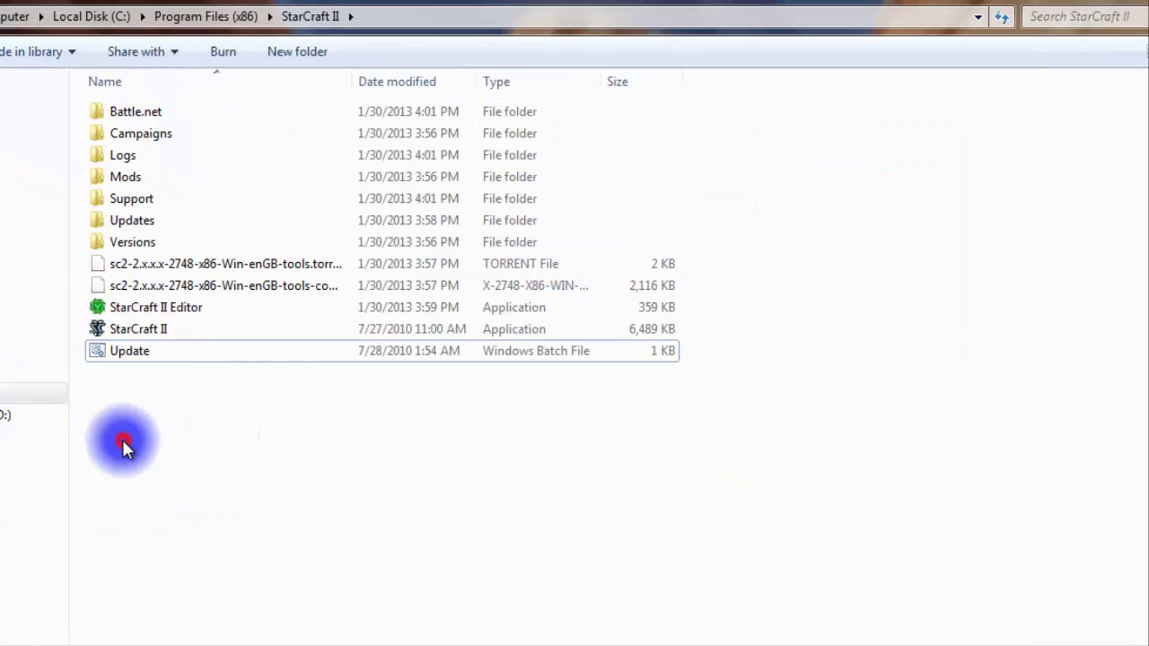
{"action": "right_click", "coordinate": [306, 382]}
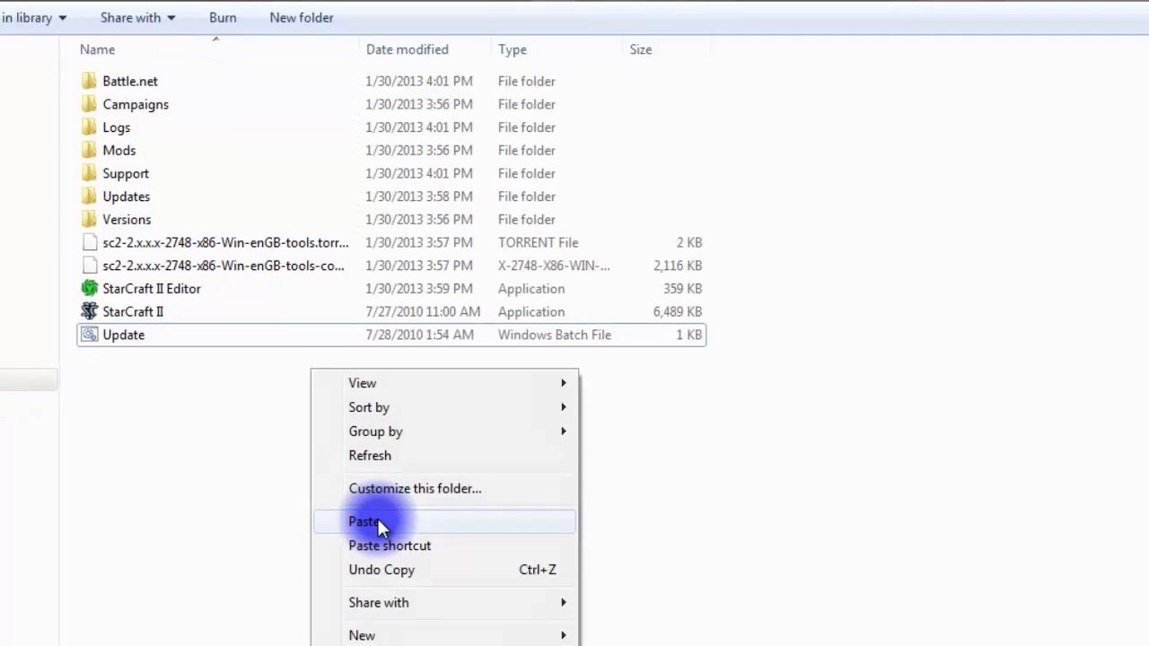
{"action": "left_click", "coordinate": [378, 525]}
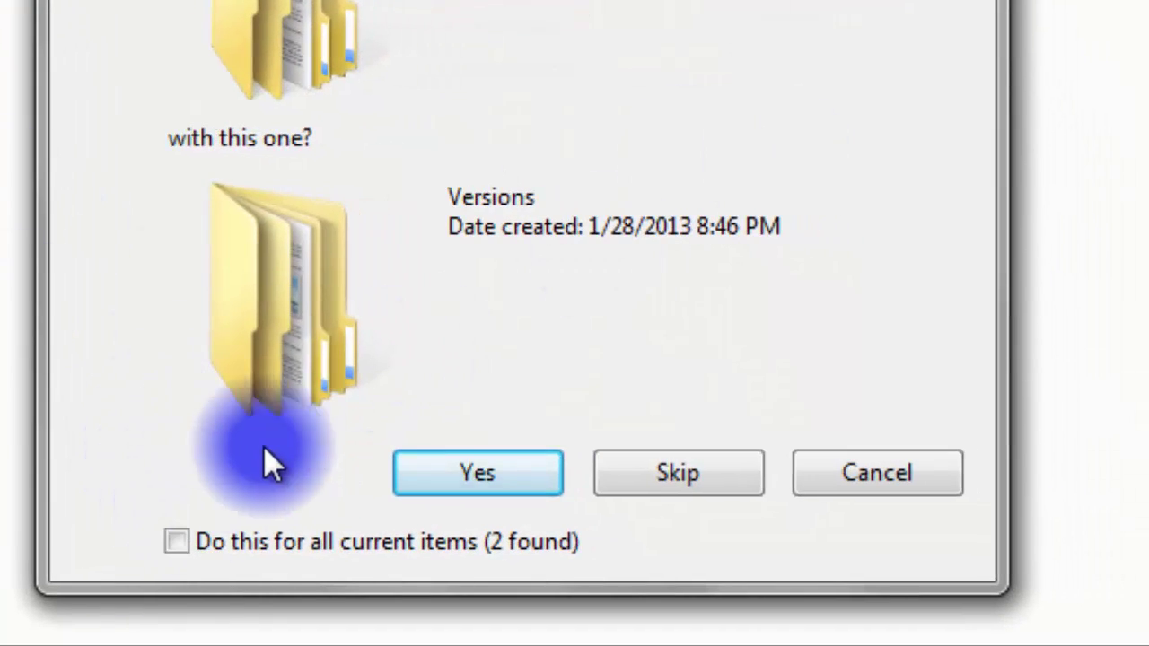
{"action": "left_click", "coordinate": [174, 542]}
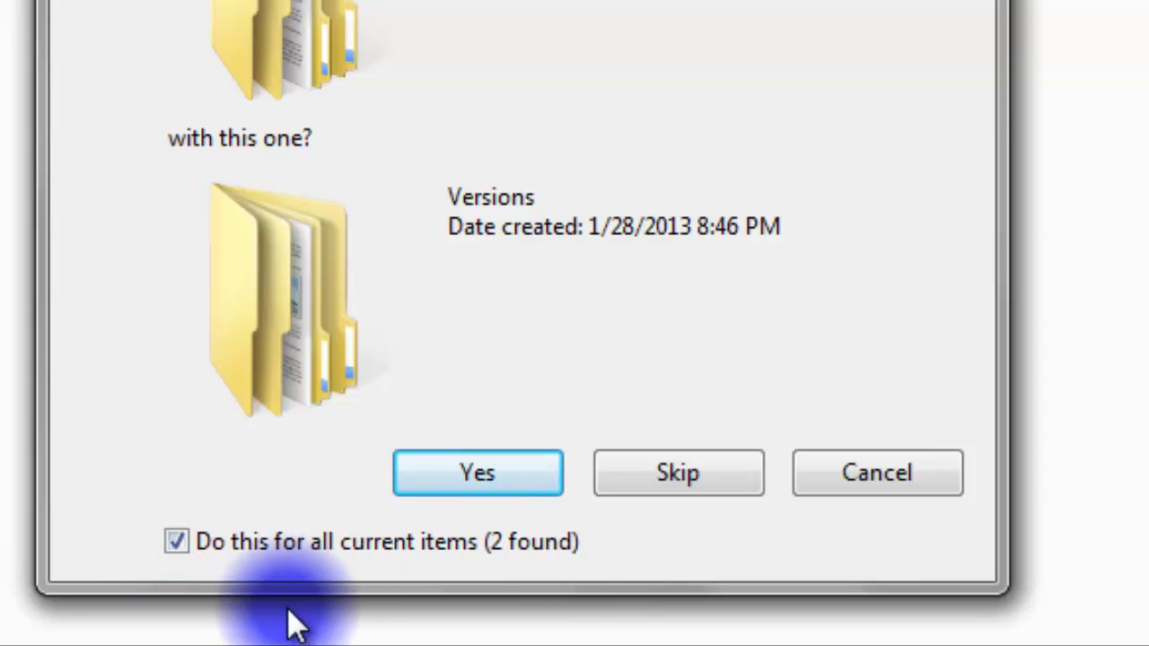
{"action": "left_click", "coordinate": [450, 476]}
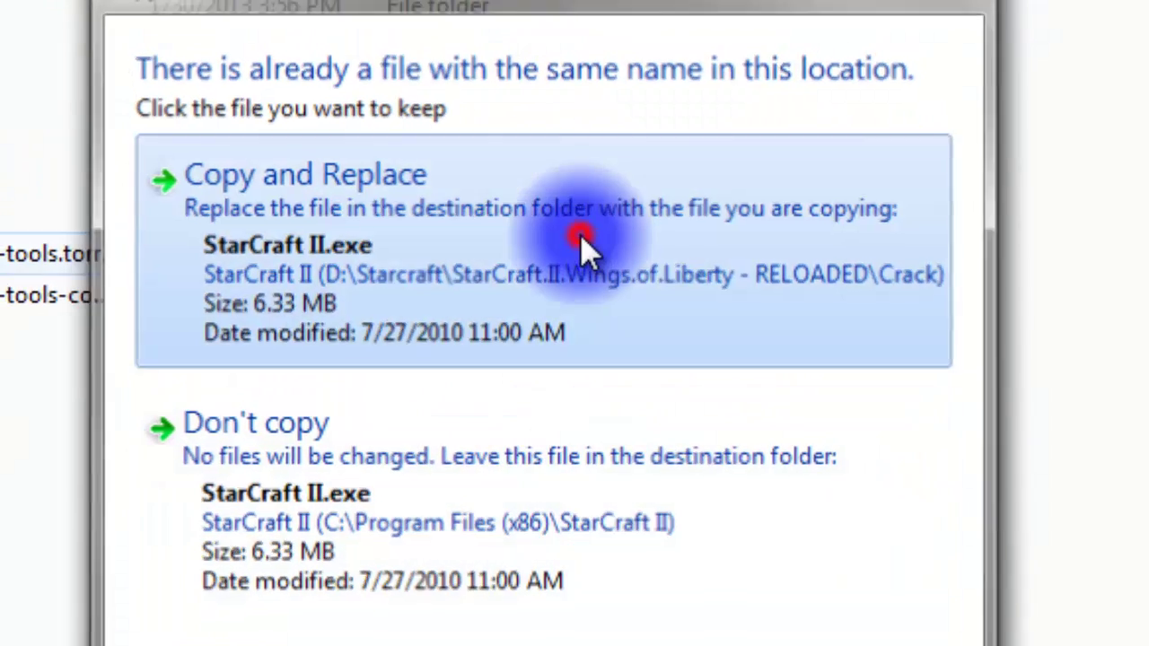
{"action": "left_click", "coordinate": [580, 235]}
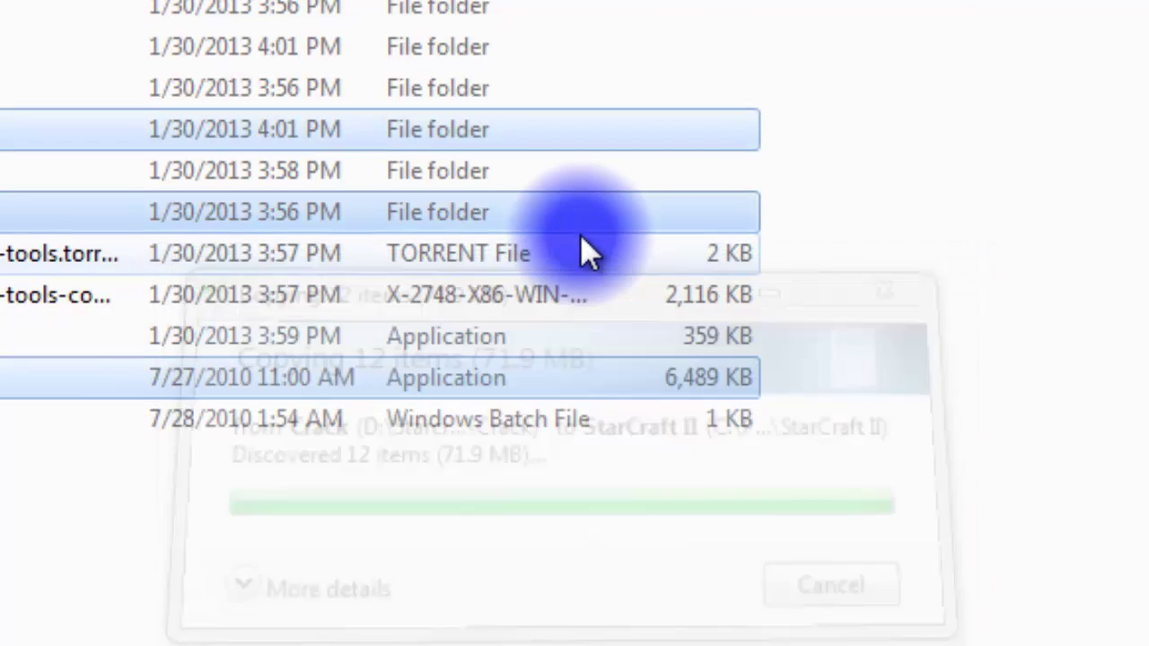
{"action": "left_click", "coordinate": [596, 630]}
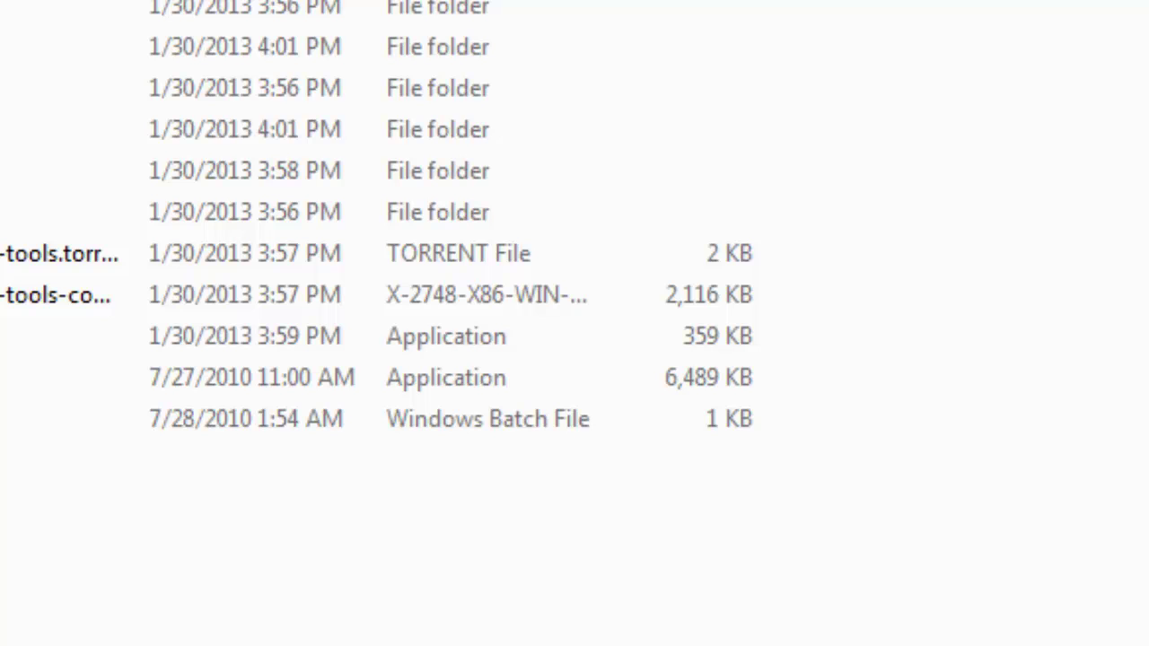
Step: Bring back the instruction note, clear all its text and begin a new line with "Now"
{"action": "left_click", "coordinate": [490, 644]}
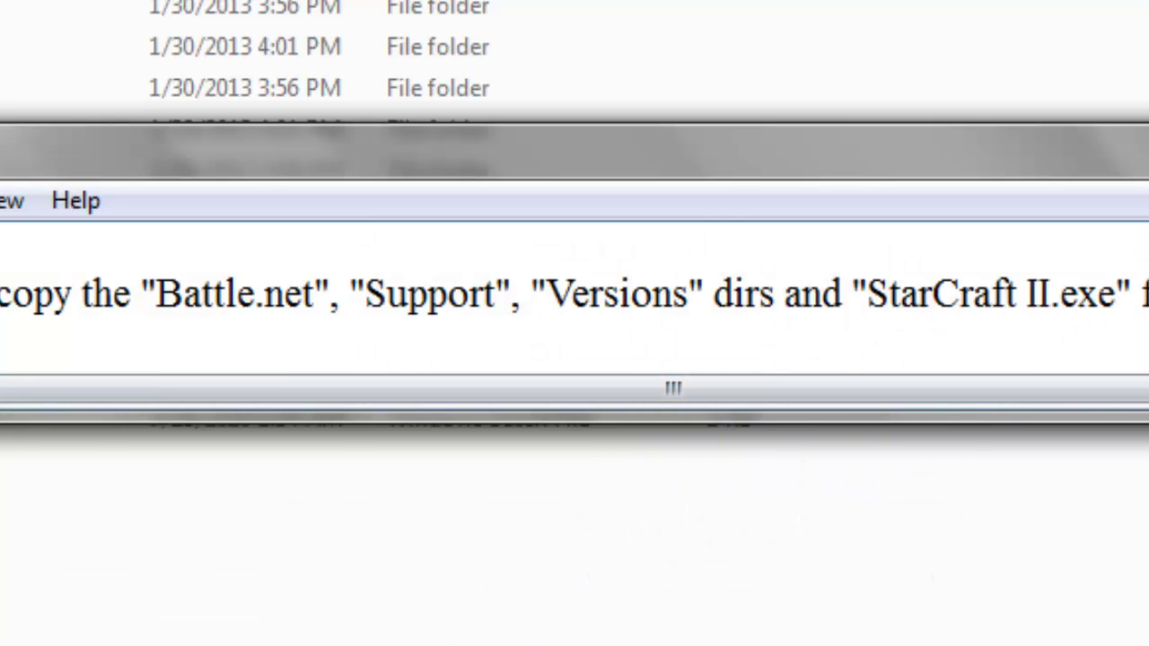
{"action": "key", "text": "ctrl+a"}
{"action": "key", "text": "Delete"}
{"action": "type", "text": "Now"}
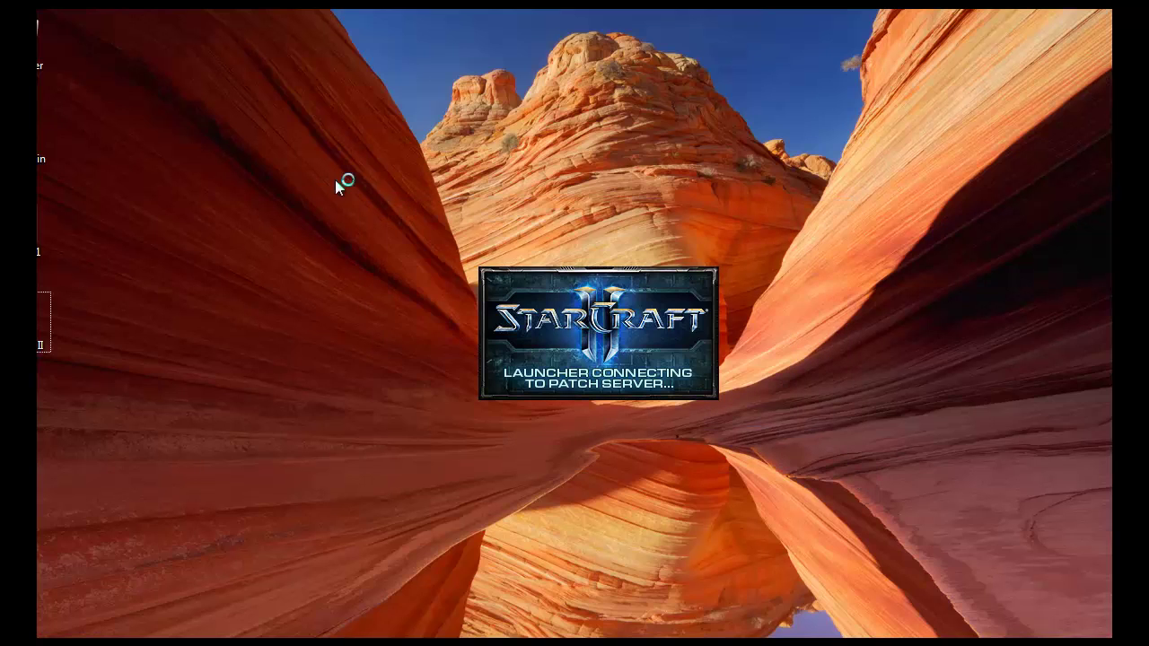
Step: Open the single-player Campaign page in StarCraft II, then view the game menu and close it again
{"action": "left_click_drag", "start_coordinate": [339, 184], "coordinate": [841, 482]}
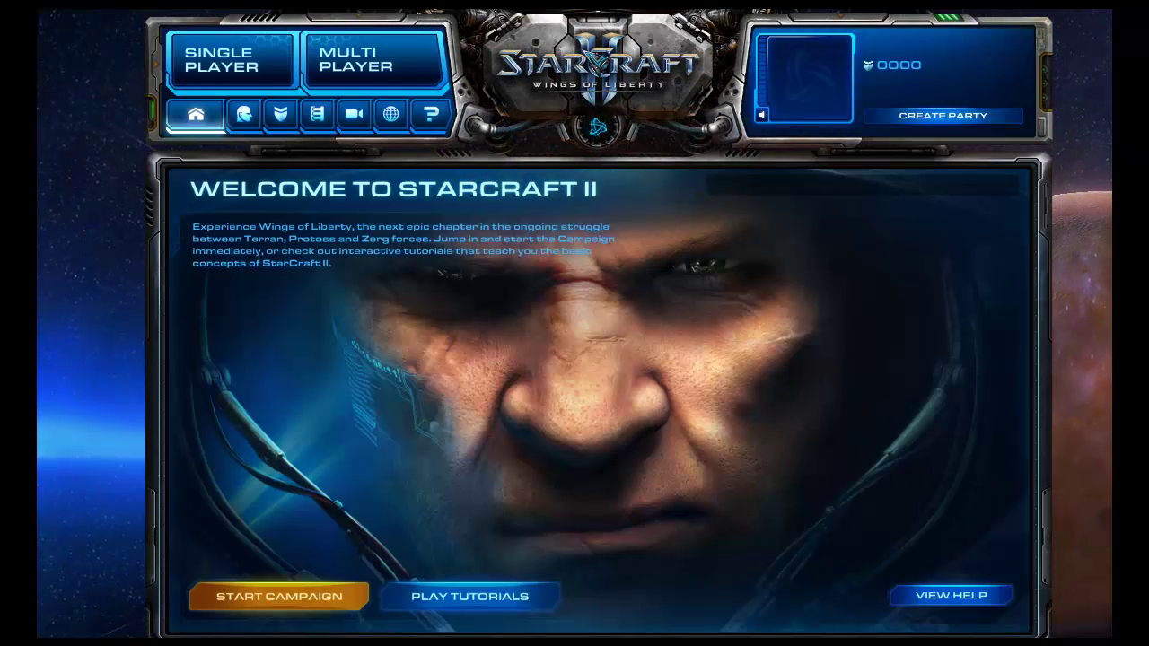
{"action": "left_click", "coordinate": [244, 66]}
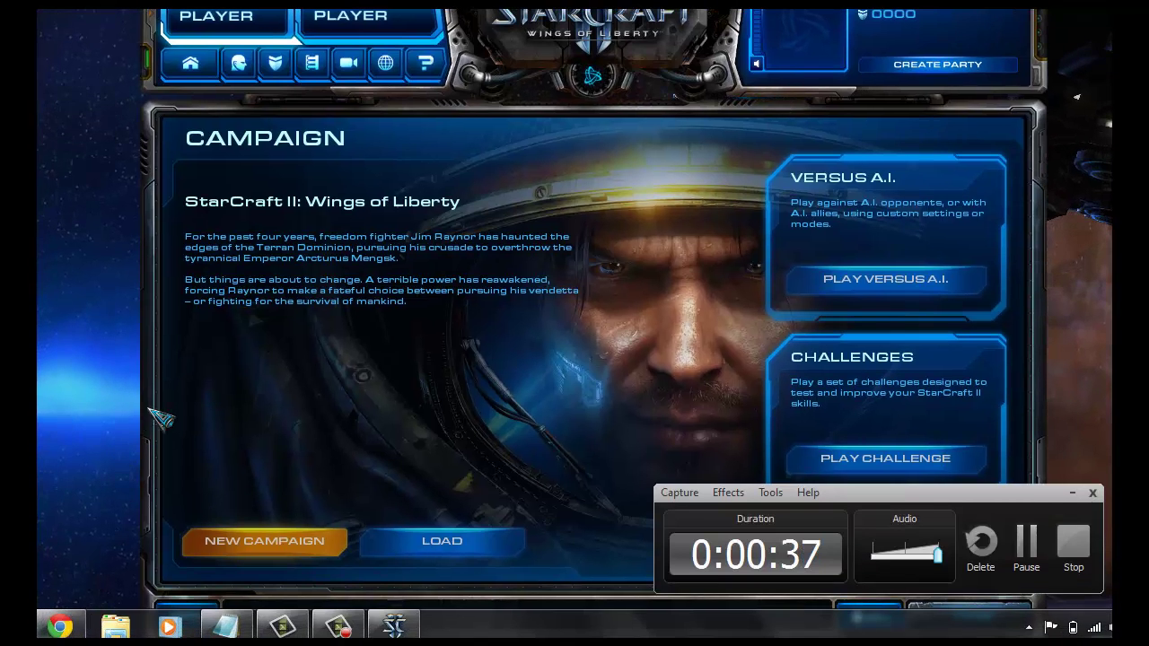
{"action": "left_click", "coordinate": [161, 418]}
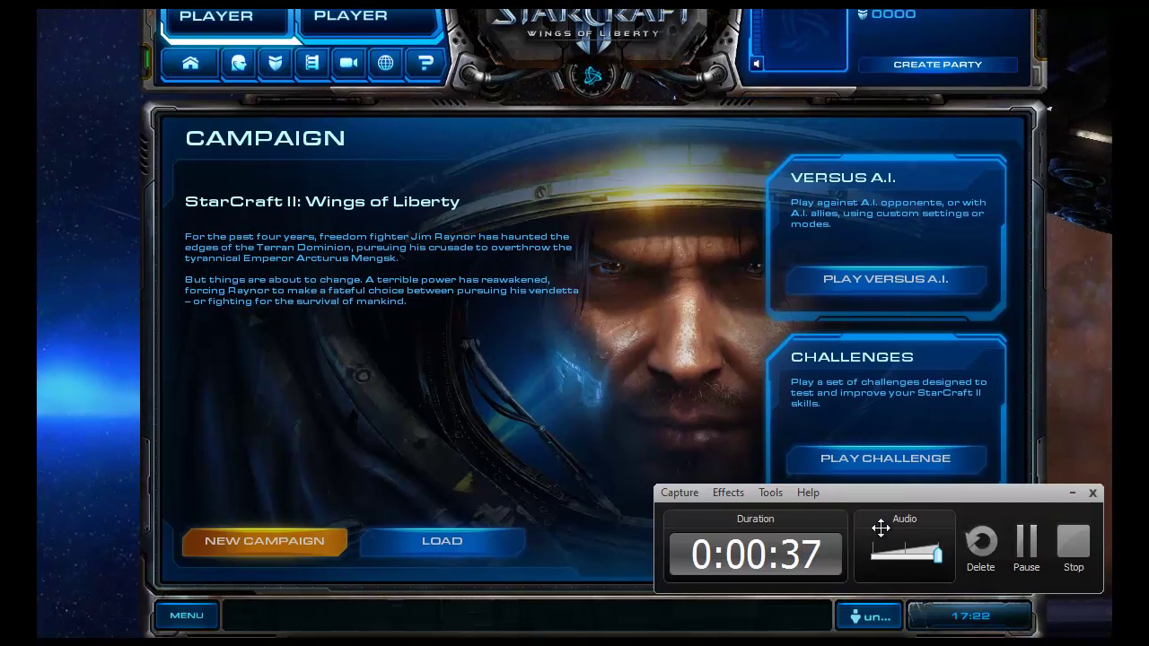
{"action": "left_click", "coordinate": [1072, 493]}
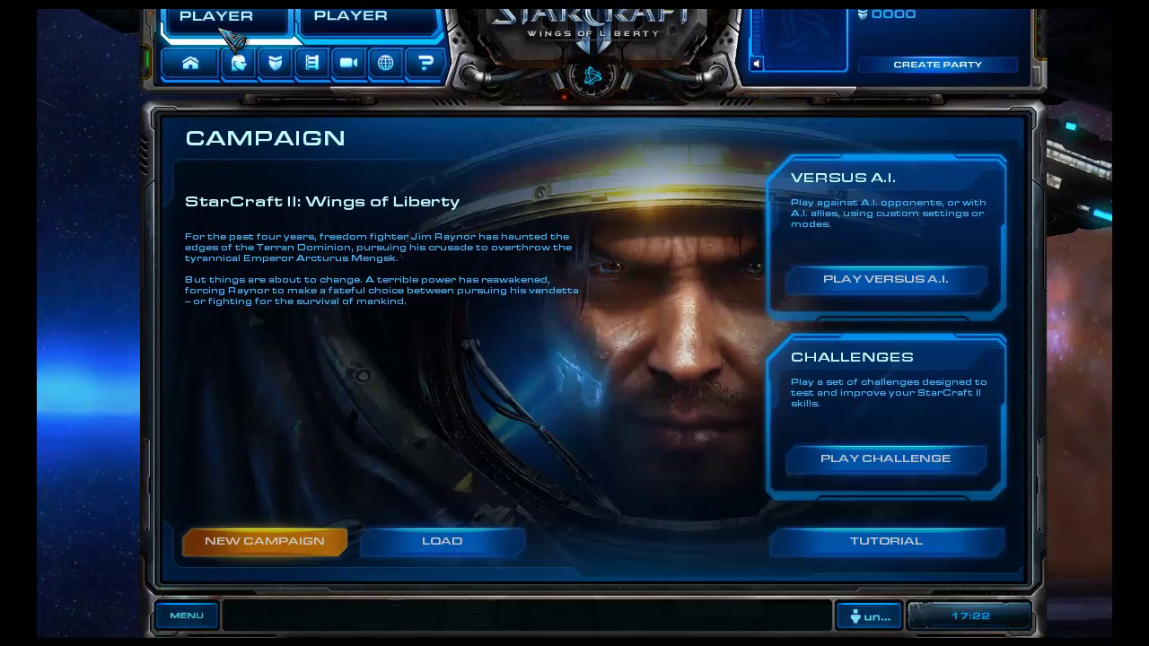
{"action": "left_click", "coordinate": [206, 614]}
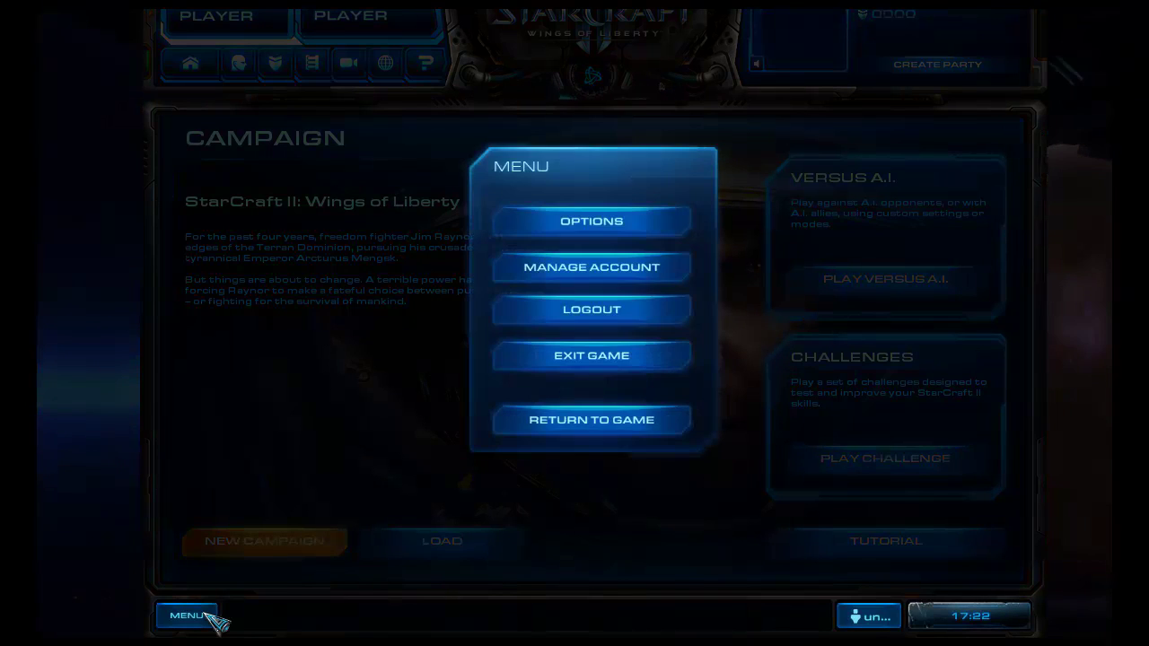
{"action": "left_click", "coordinate": [205, 615]}
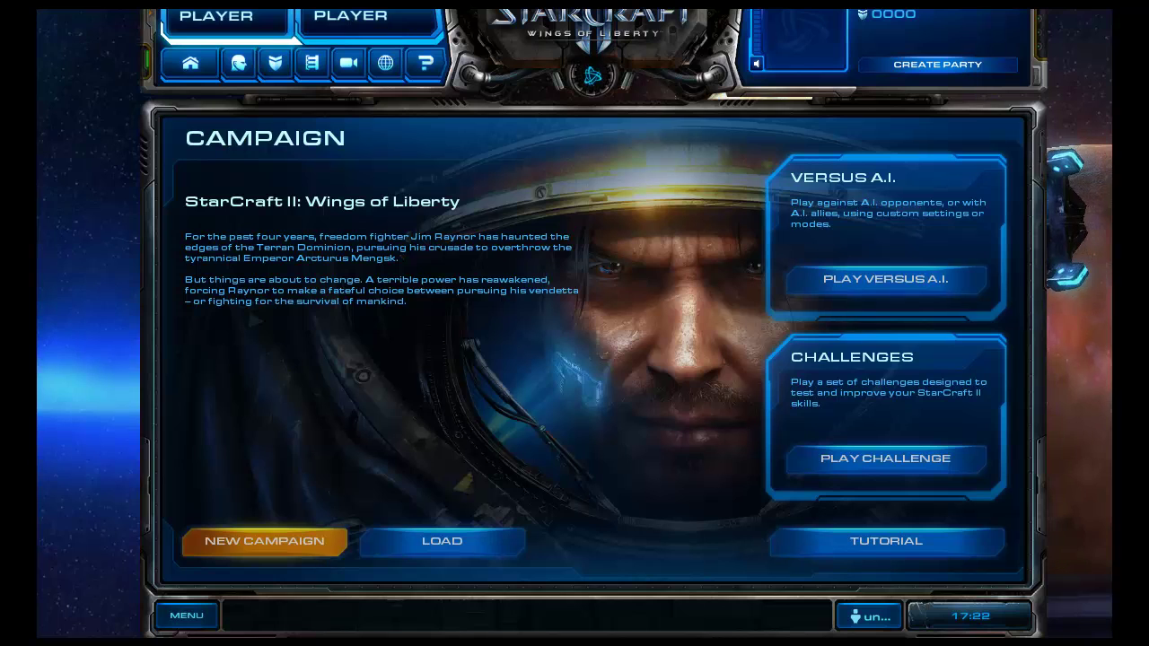
Step: Look through the new campaign's Casual, Normal, Hard and Brutal difficulty options, and leave without starting a campaign
{"action": "left_click", "coordinate": [286, 549]}
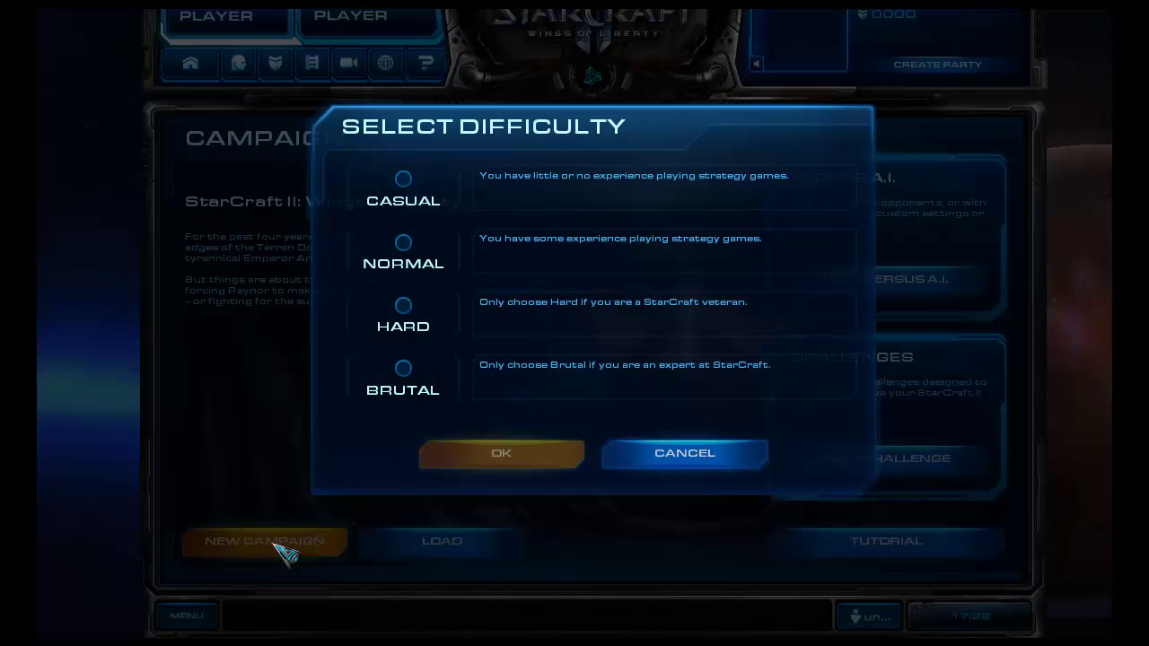
{"action": "left_click", "coordinate": [426, 206]}
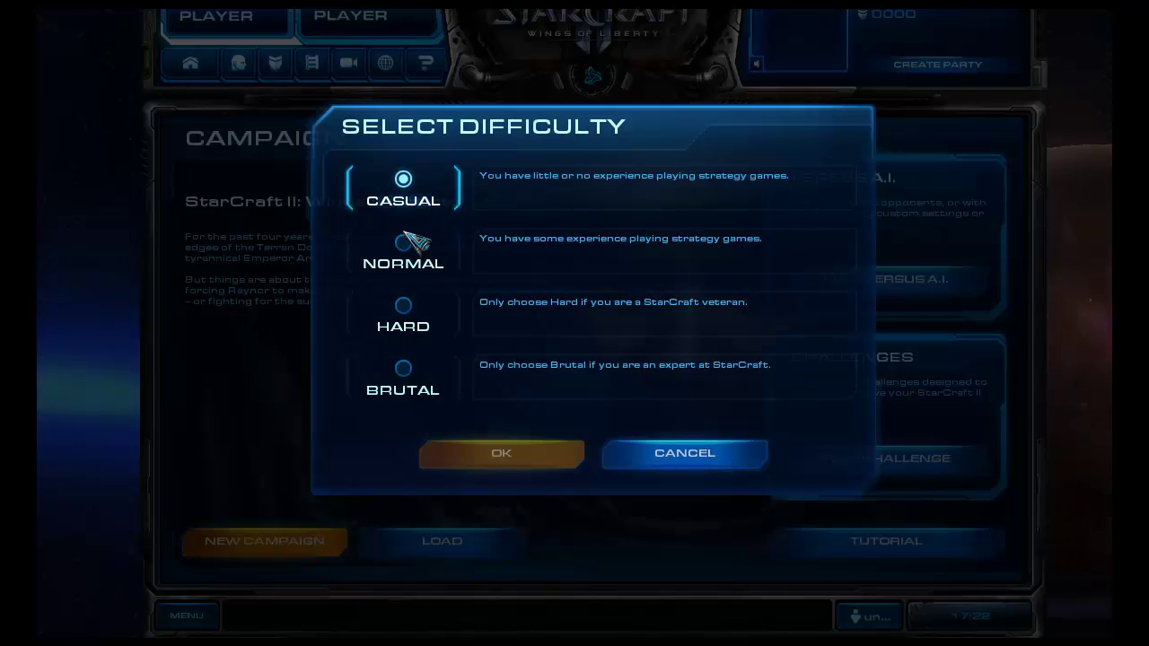
{"action": "left_click", "coordinate": [414, 241]}
{"action": "left_click", "coordinate": [420, 320]}
{"action": "left_click", "coordinate": [402, 384]}
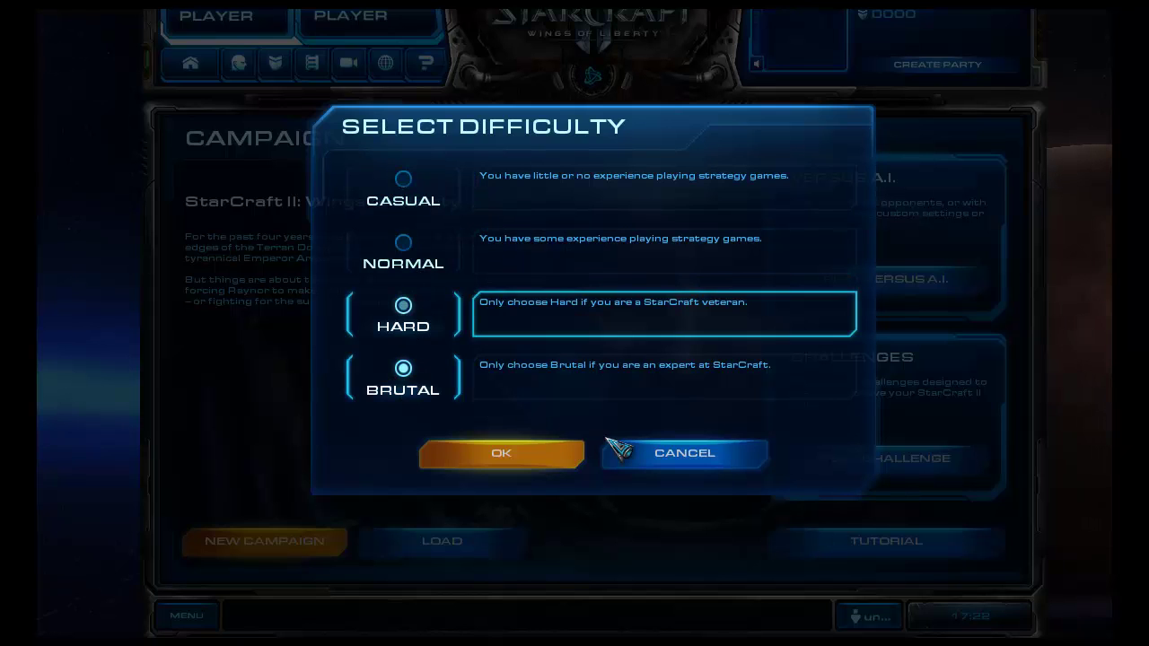
{"action": "left_click", "coordinate": [700, 454]}
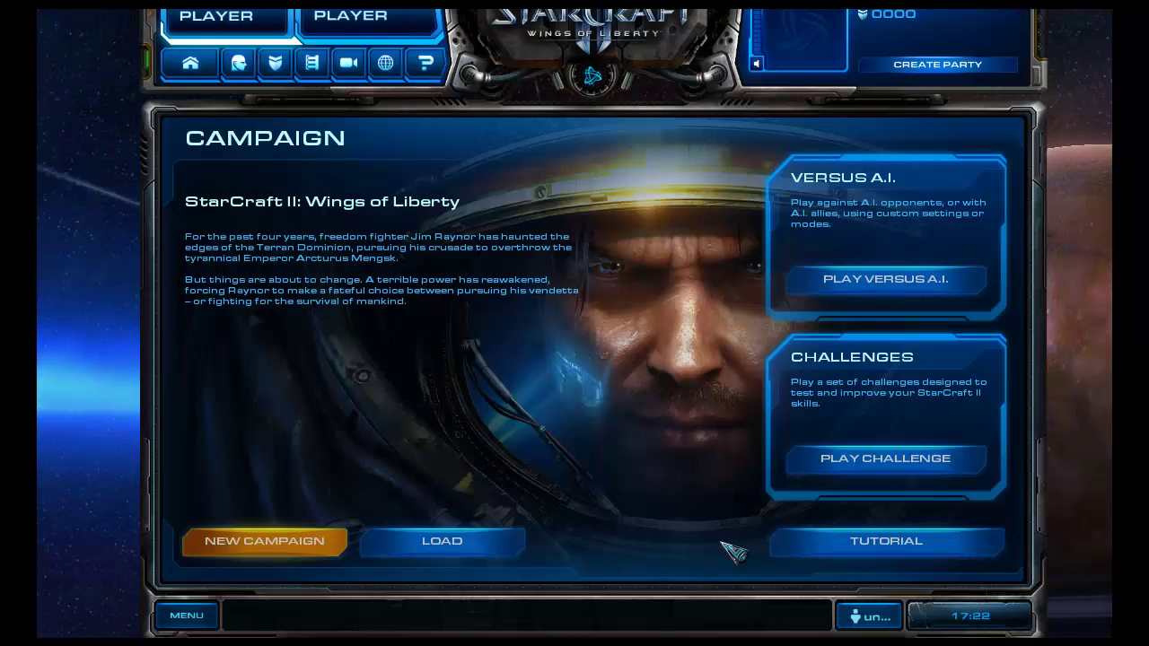